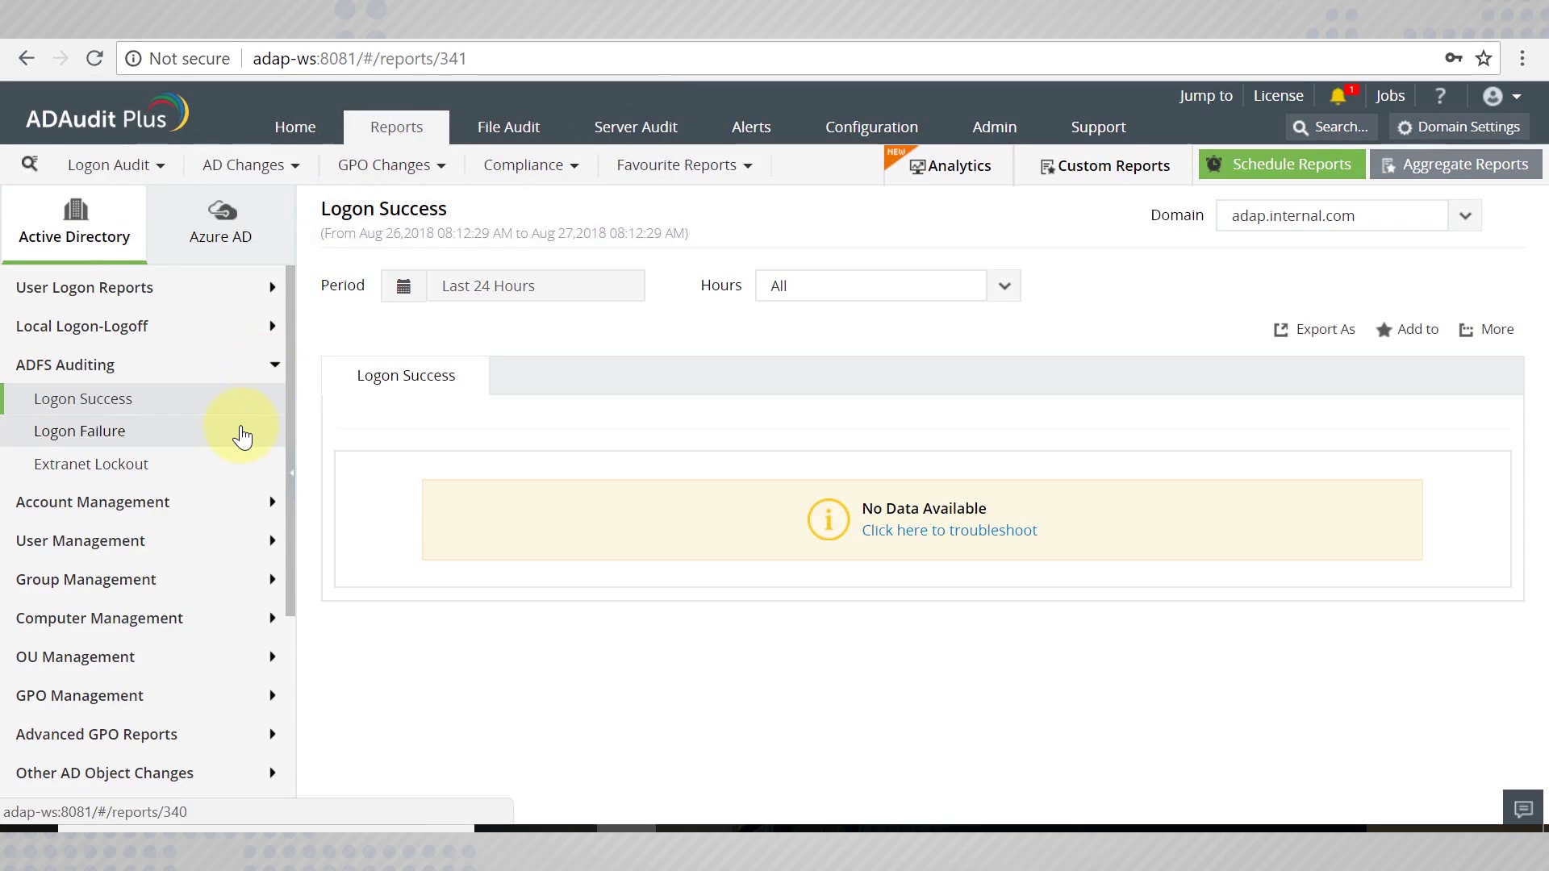
Open the Logon Failure report under ADFS Auditing in ADAudit Plus
left_click(235, 433)
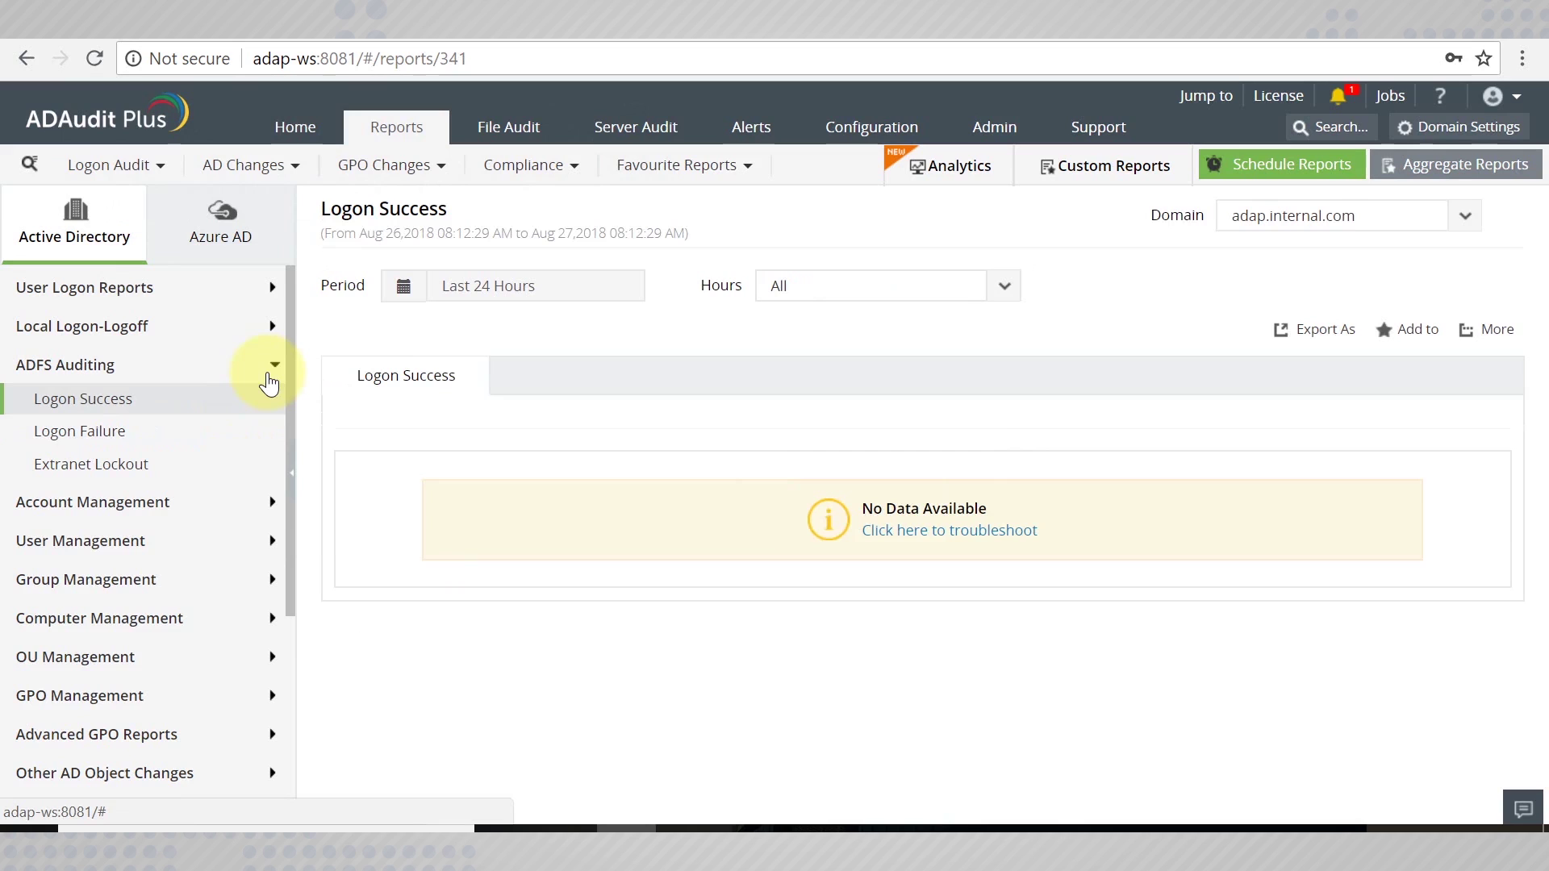
left_click(239, 432)
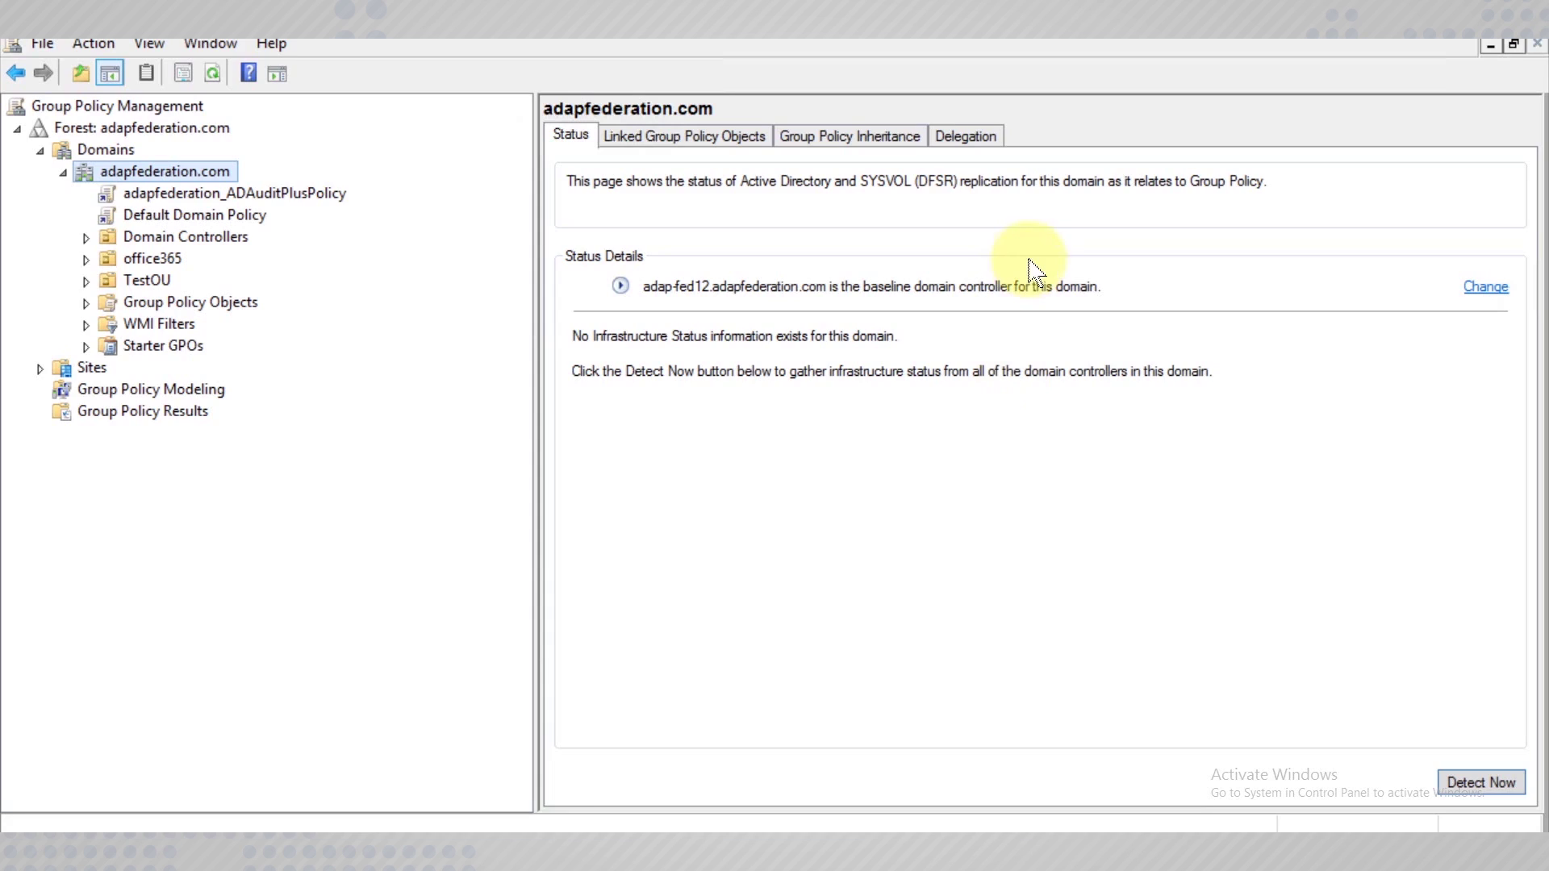
In the ADAuditPlusPolicy GPO, set Object Access > Audit Application Generated to Success and Failure
mouse_move(516, 851)
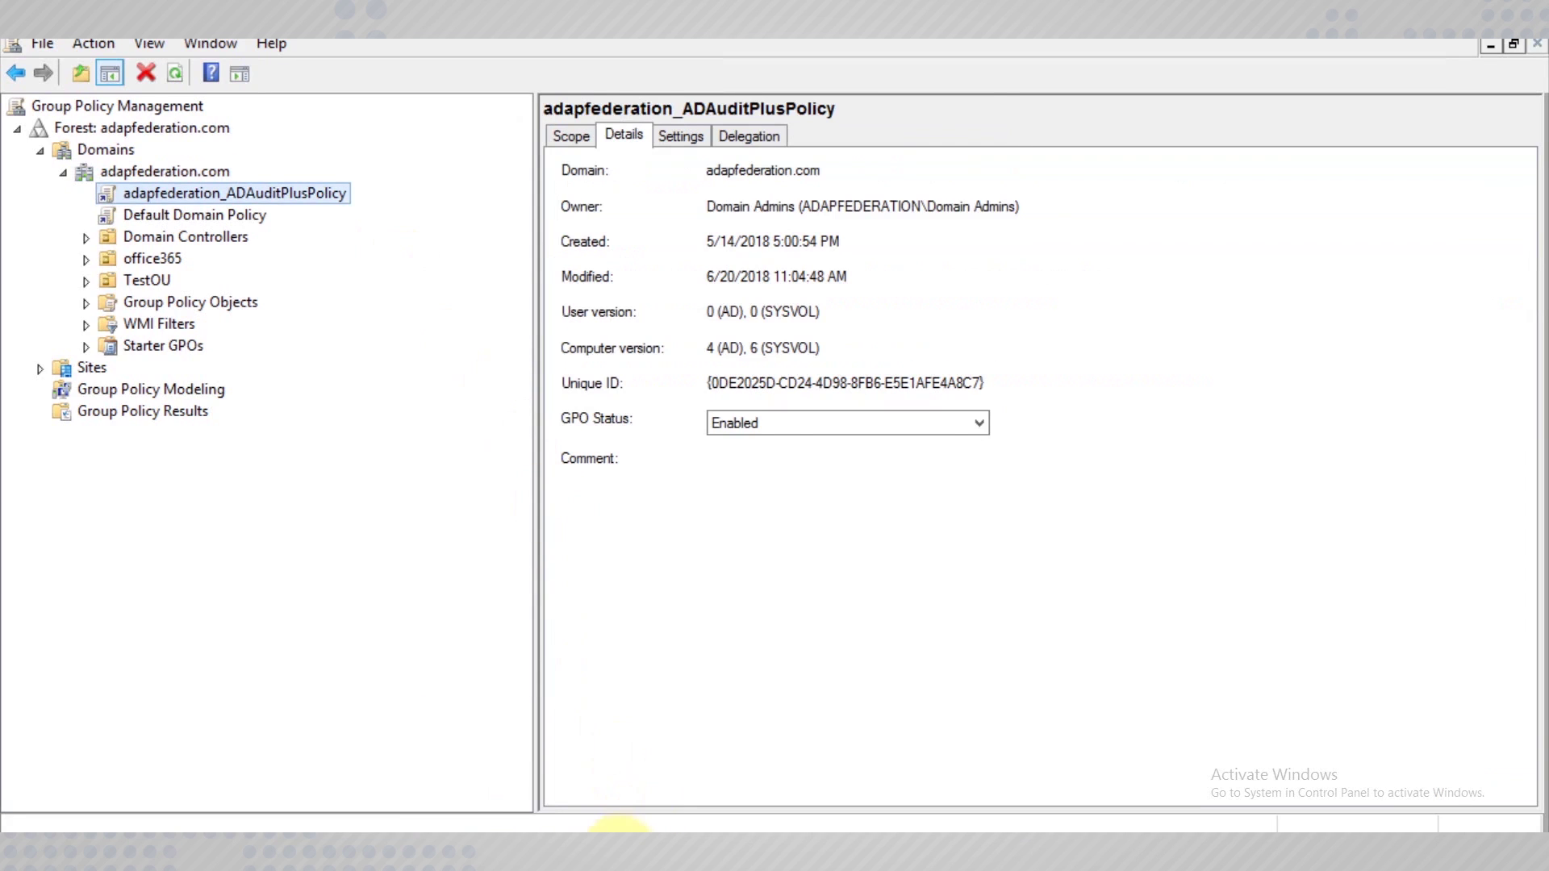
left_click(617, 827)
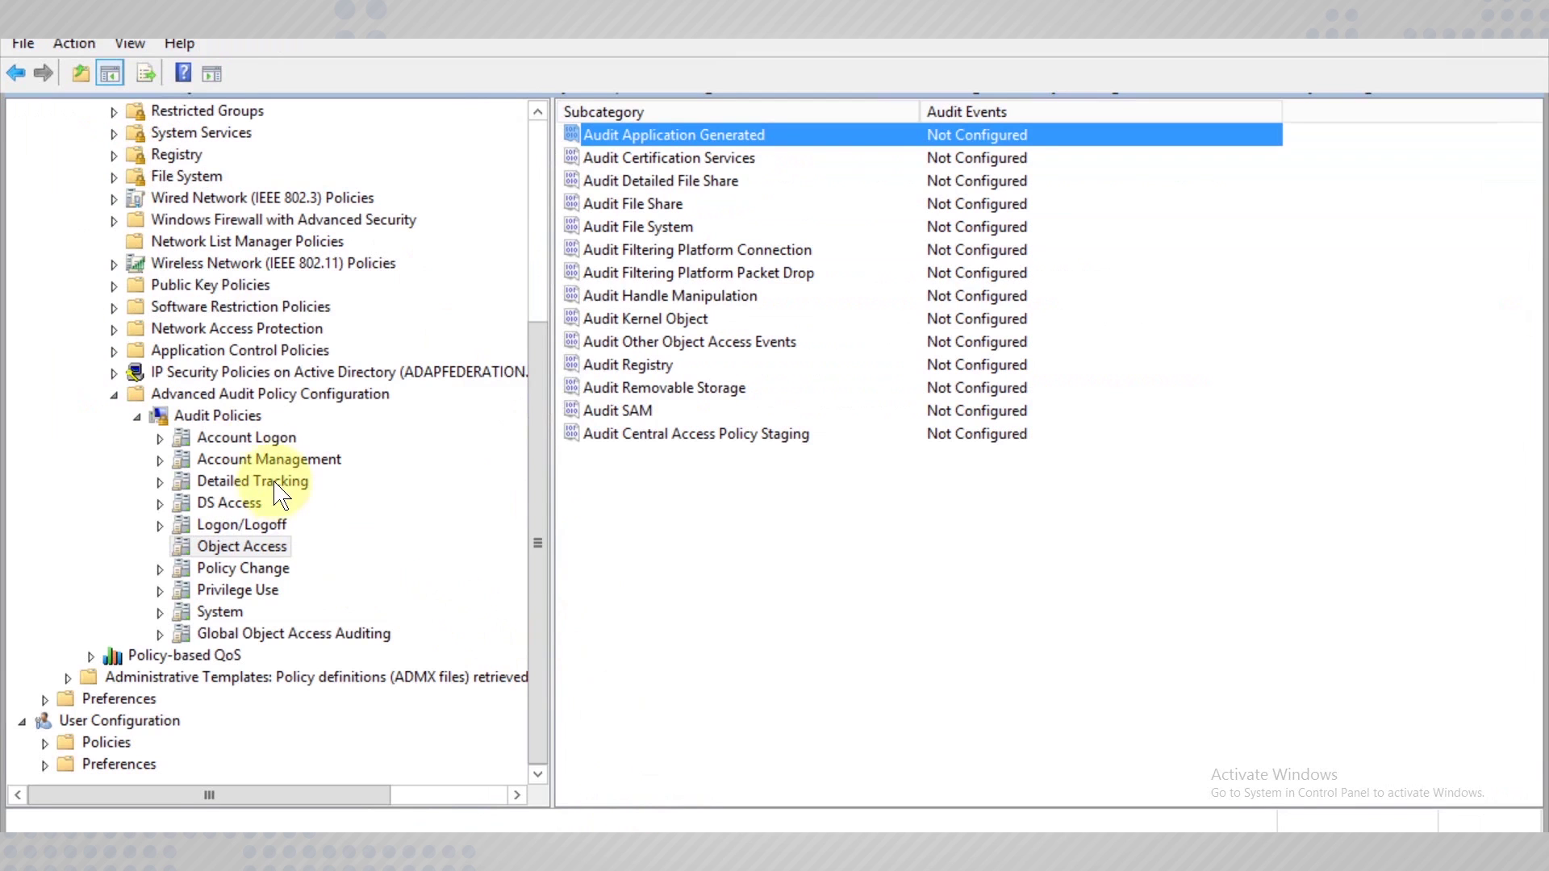
left_click(232, 395)
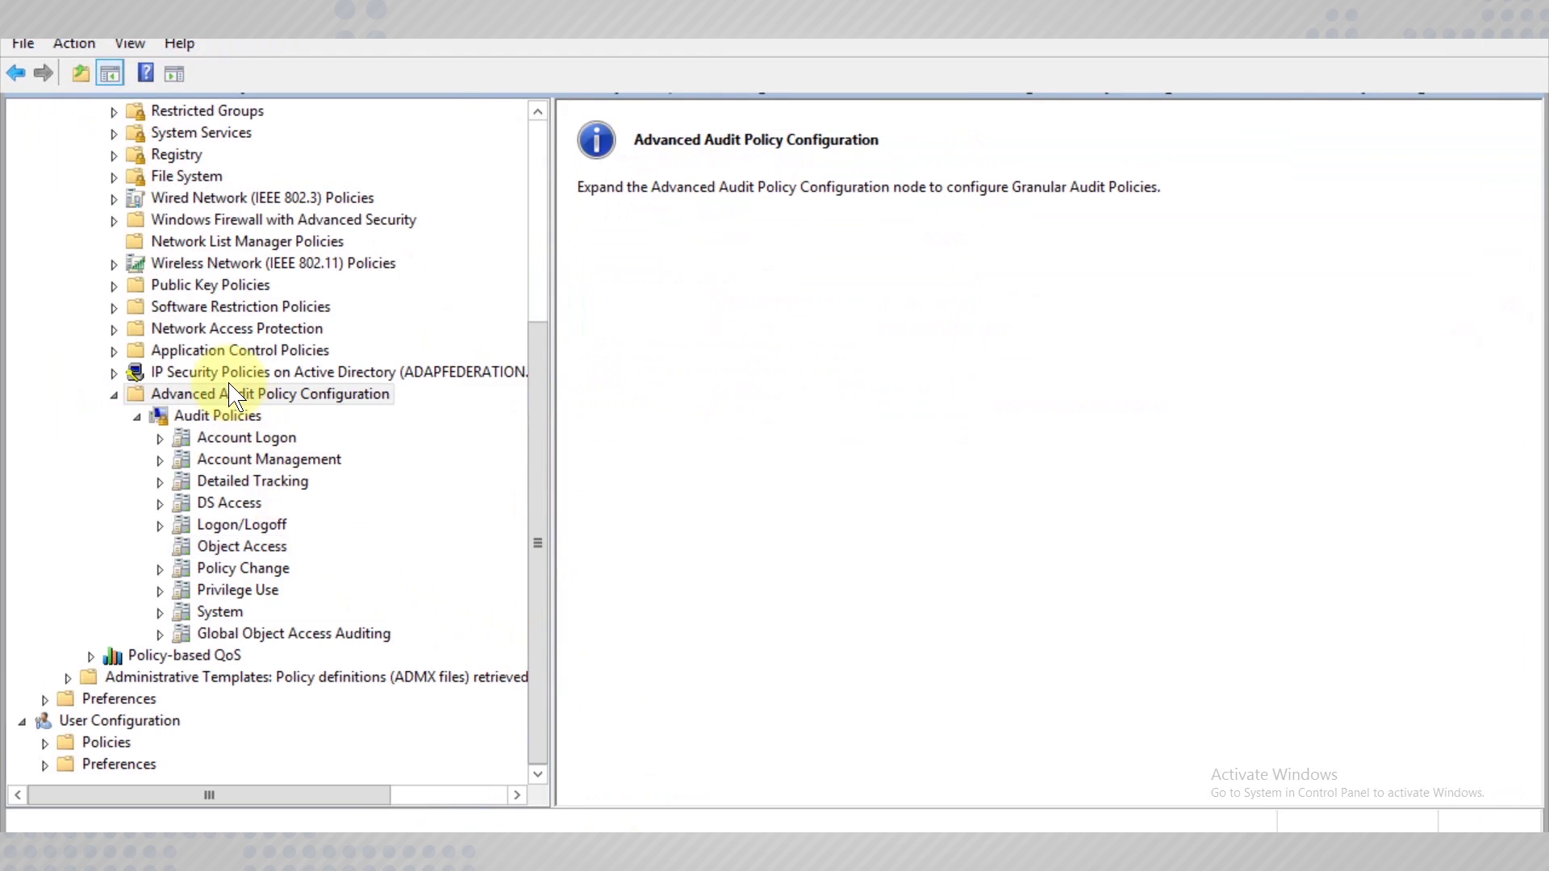
left_click(246, 548)
left_click(802, 138)
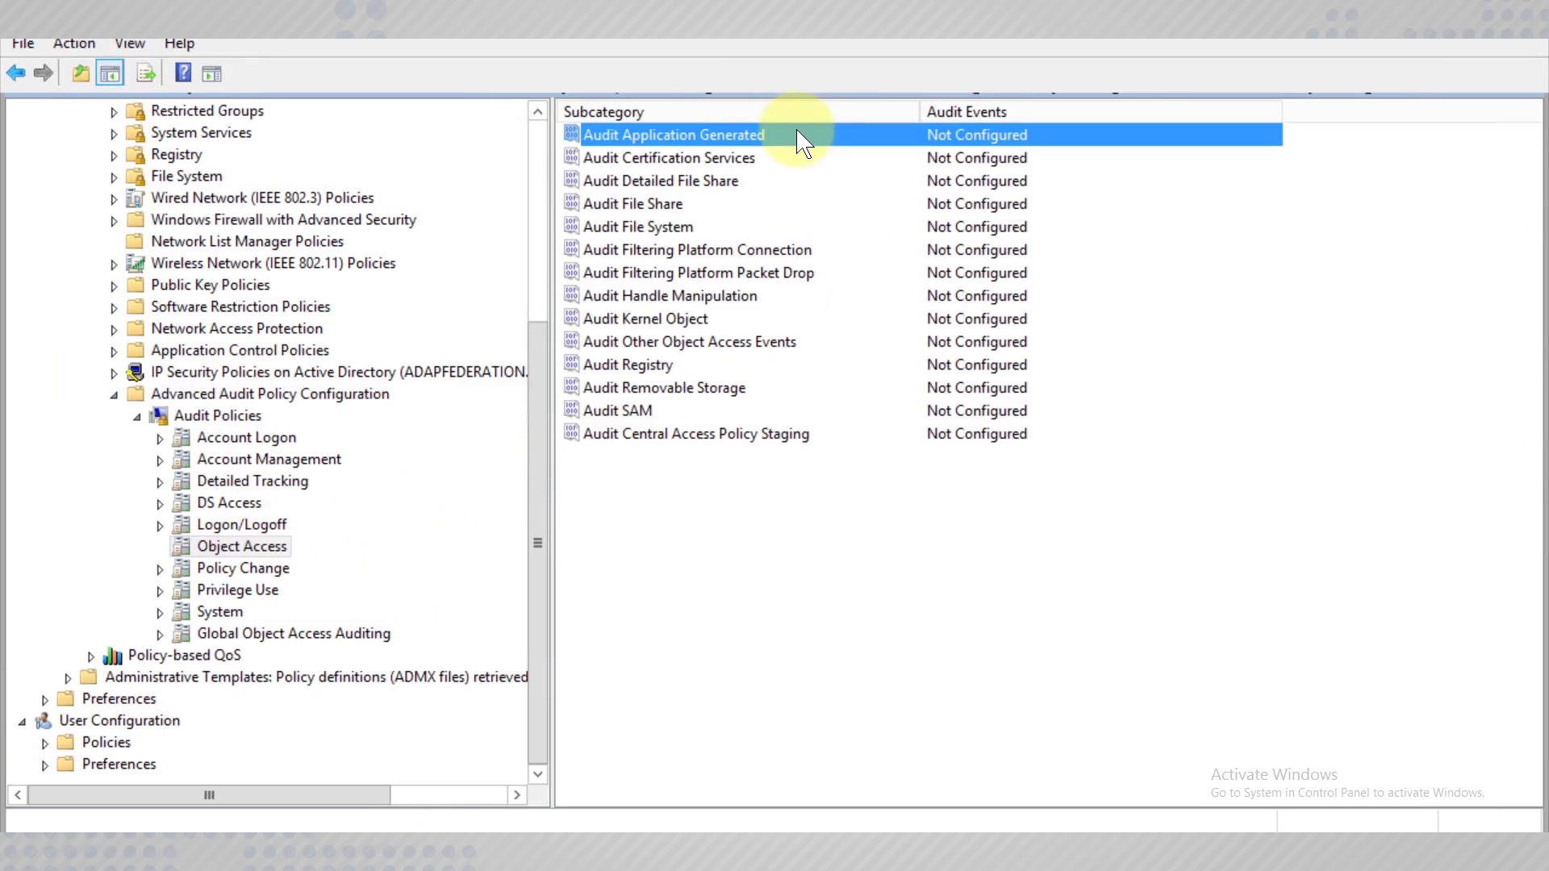
double_click(660, 137)
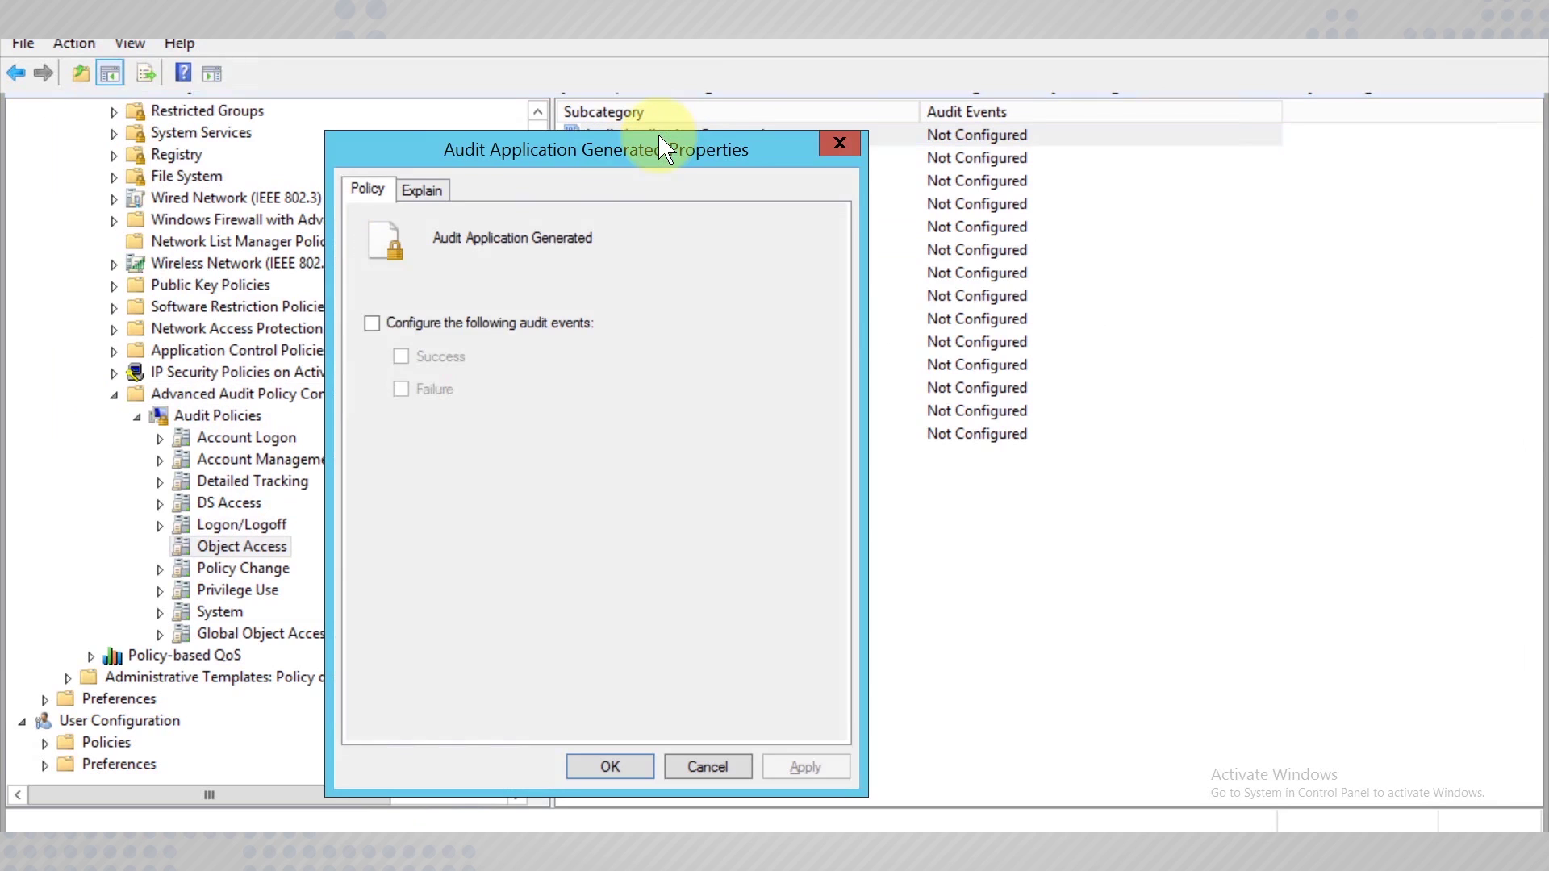
left_click(372, 323)
left_click(401, 357)
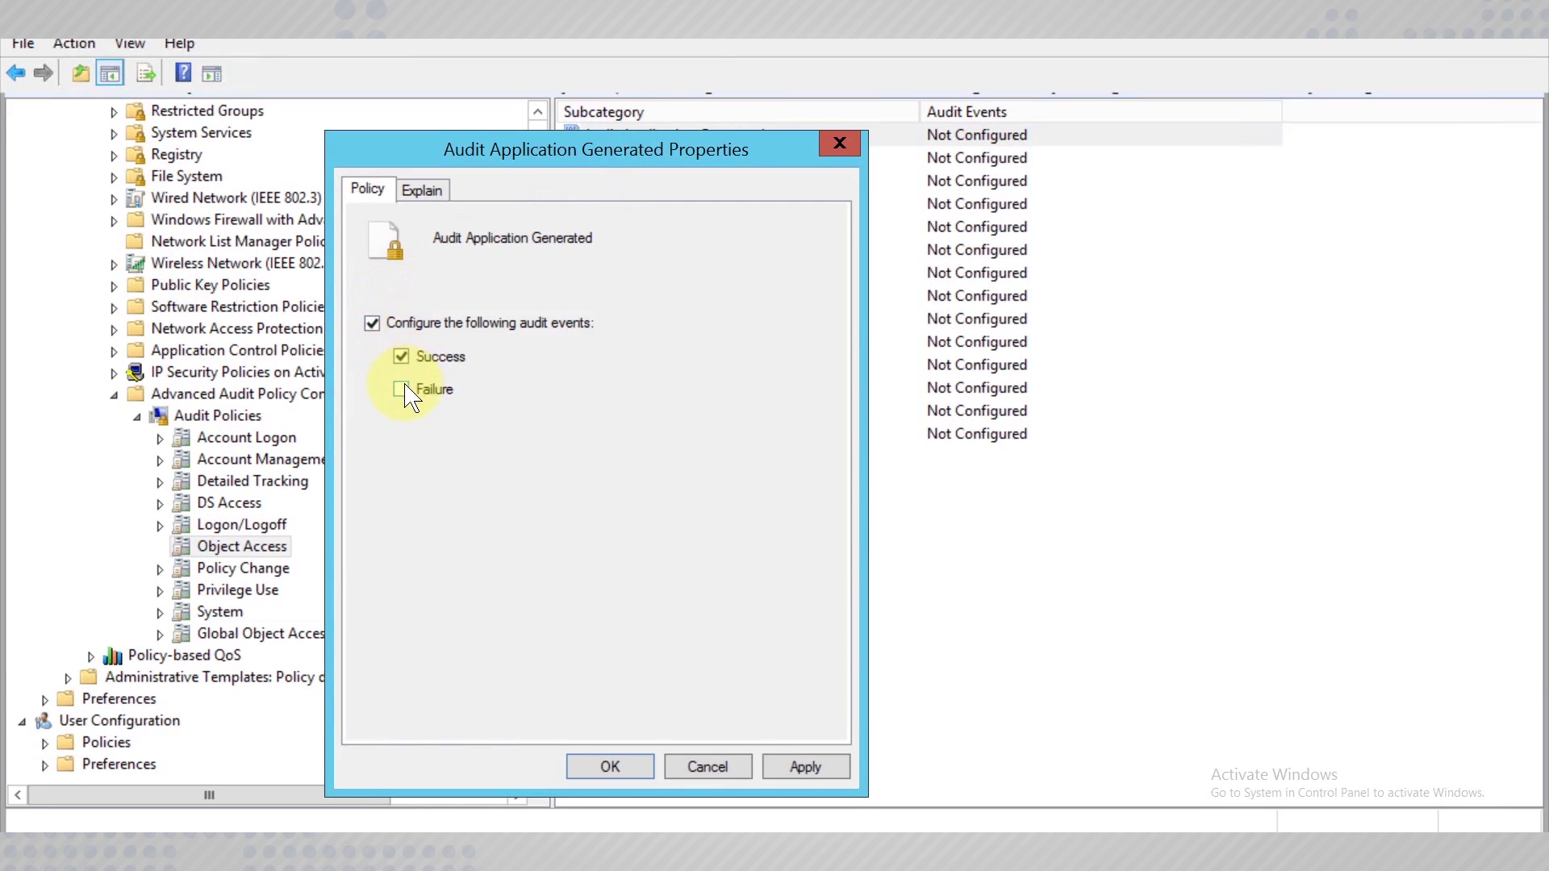
left_click(407, 389)
left_click(633, 769)
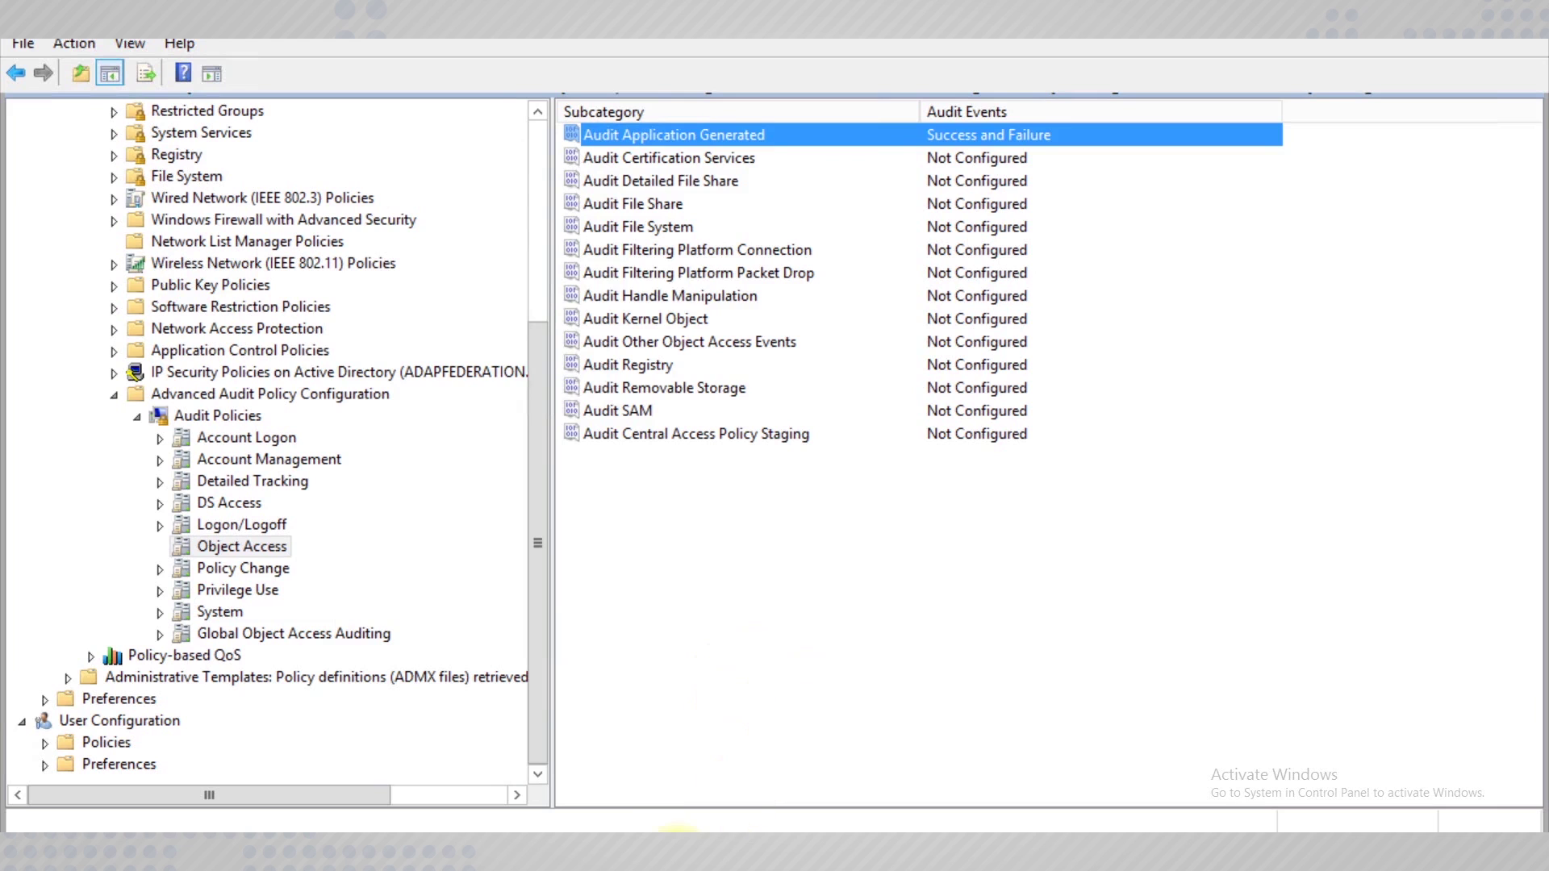
Enable Success audits and Failure audits on the Events tab of the federation service properties
mouse_move(676, 827)
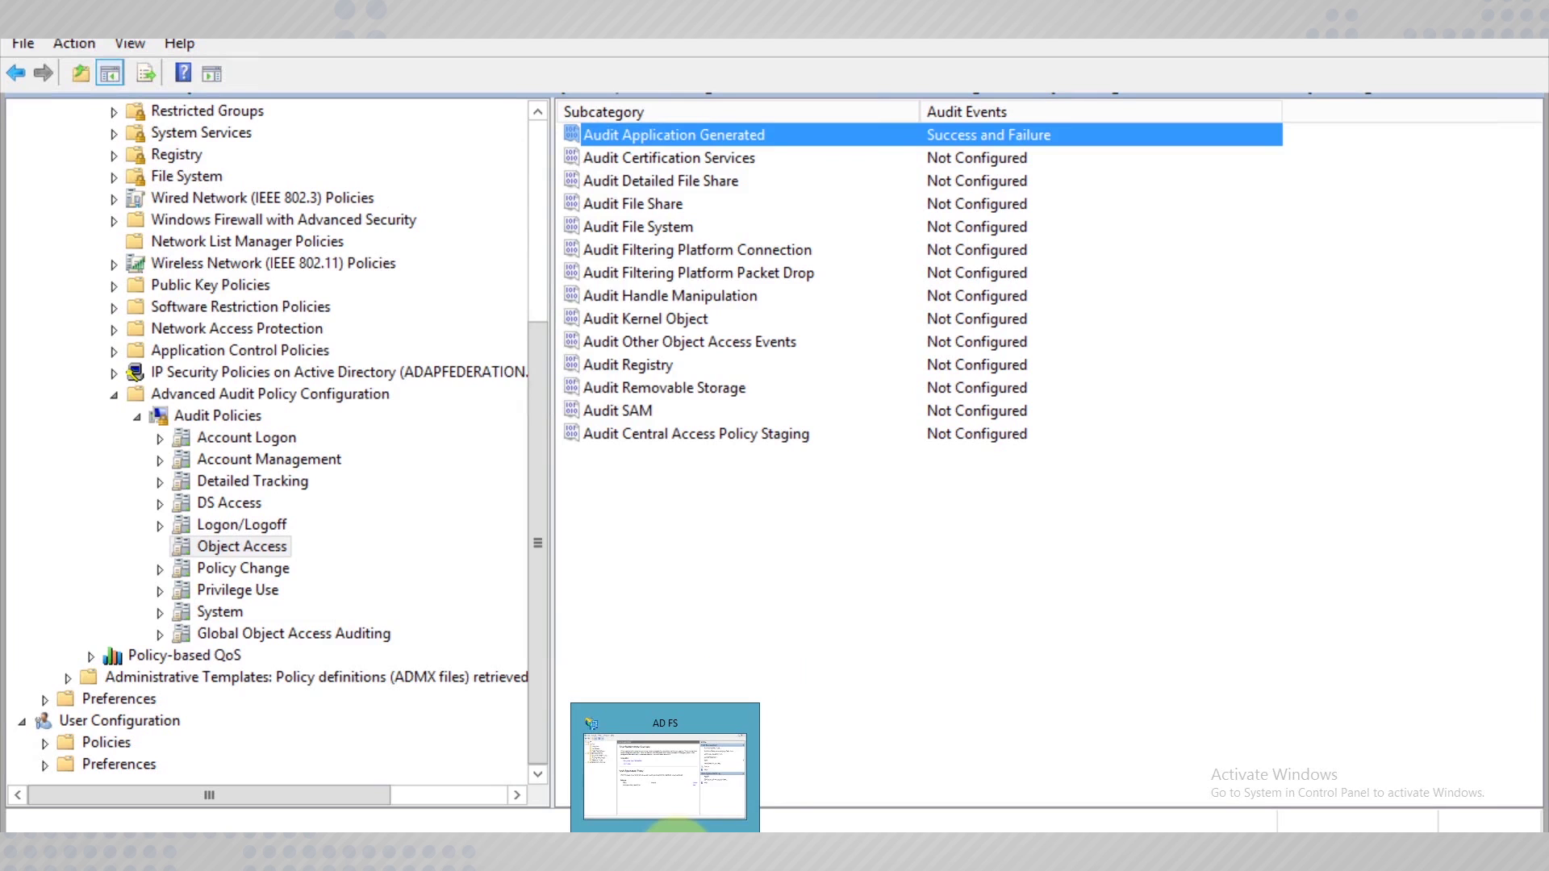
left_click(676, 827)
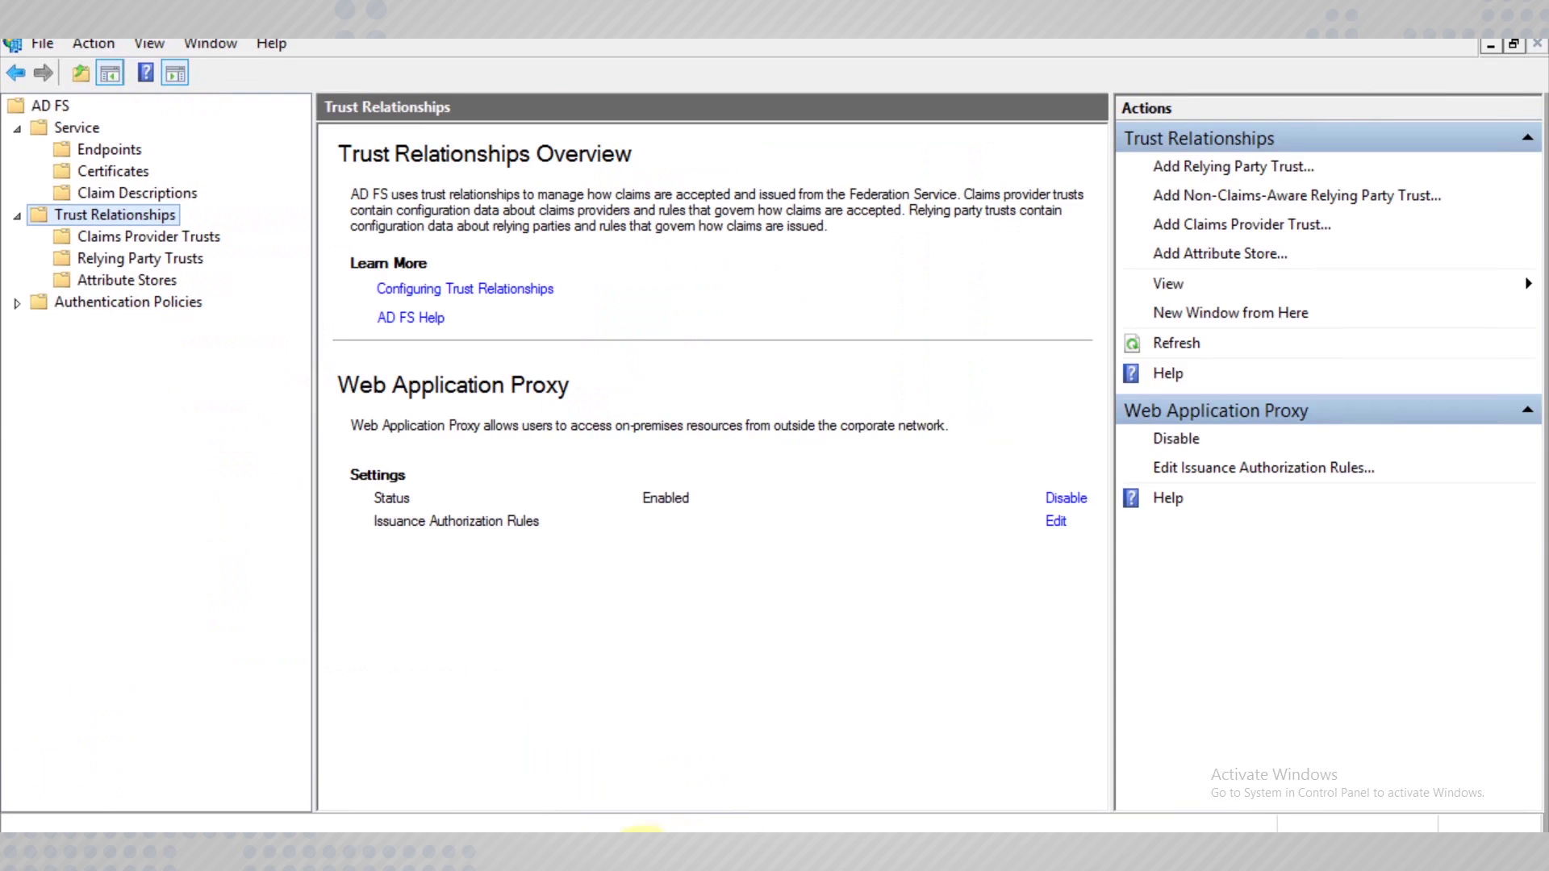
left_click(61, 111)
right_click(53, 118)
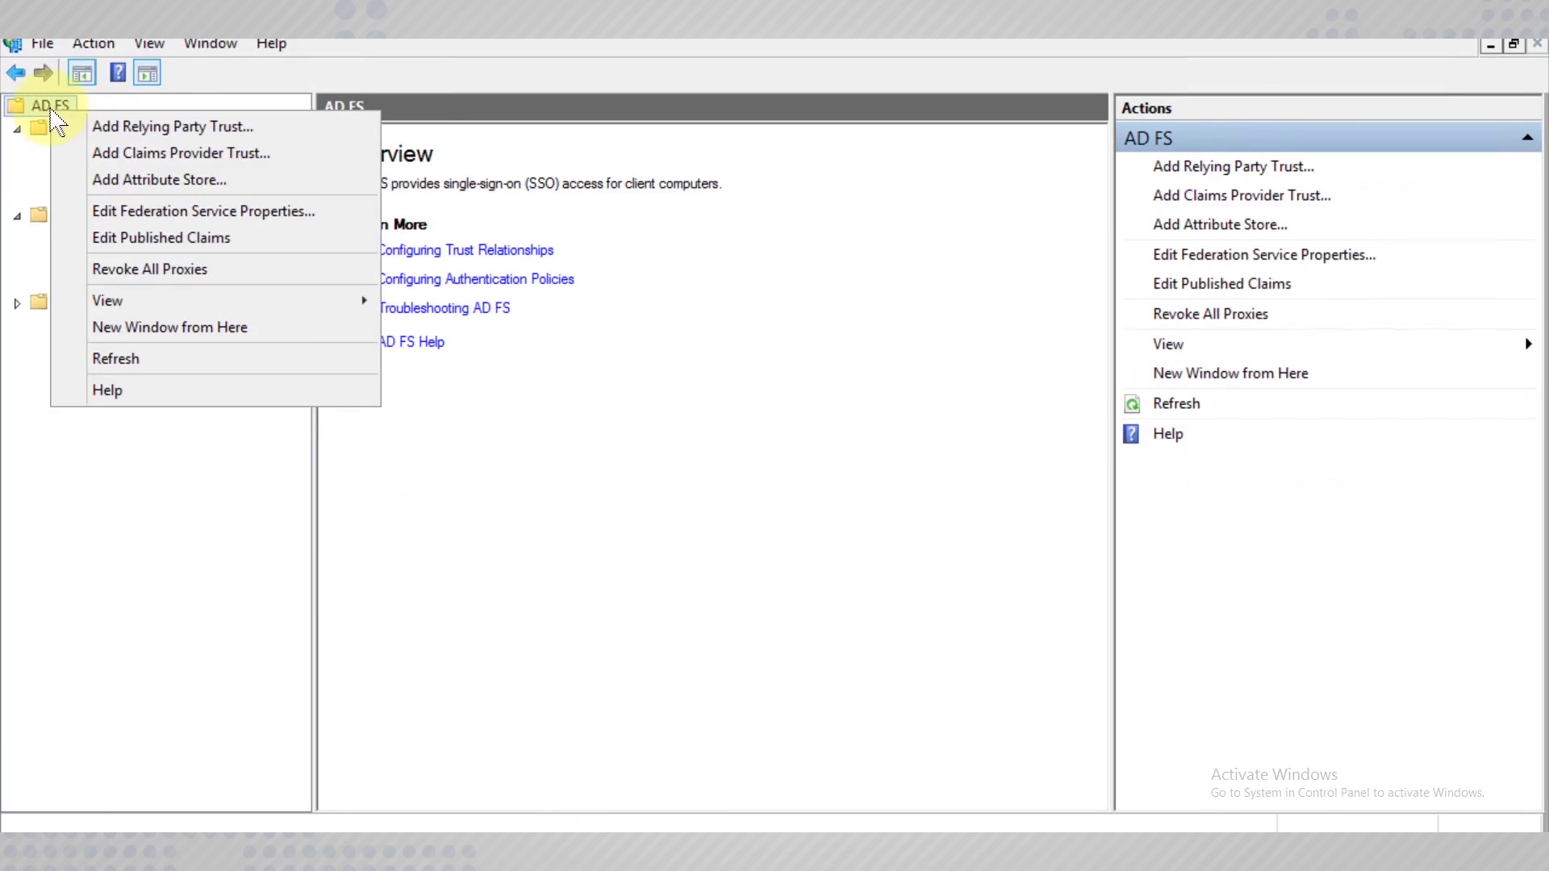
left_click(173, 210)
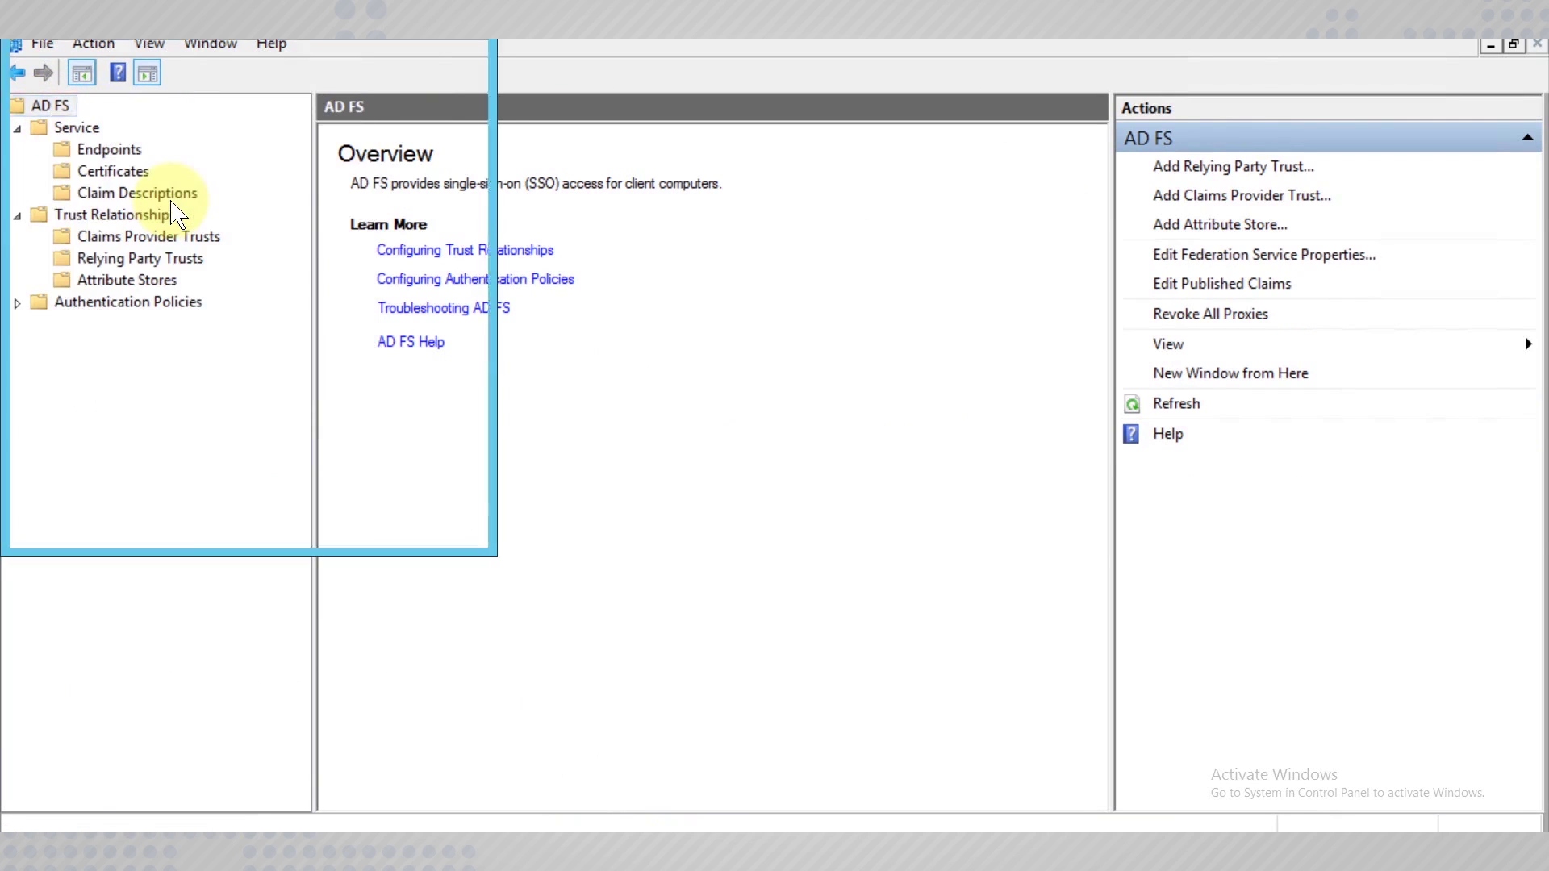
left_click(192, 61)
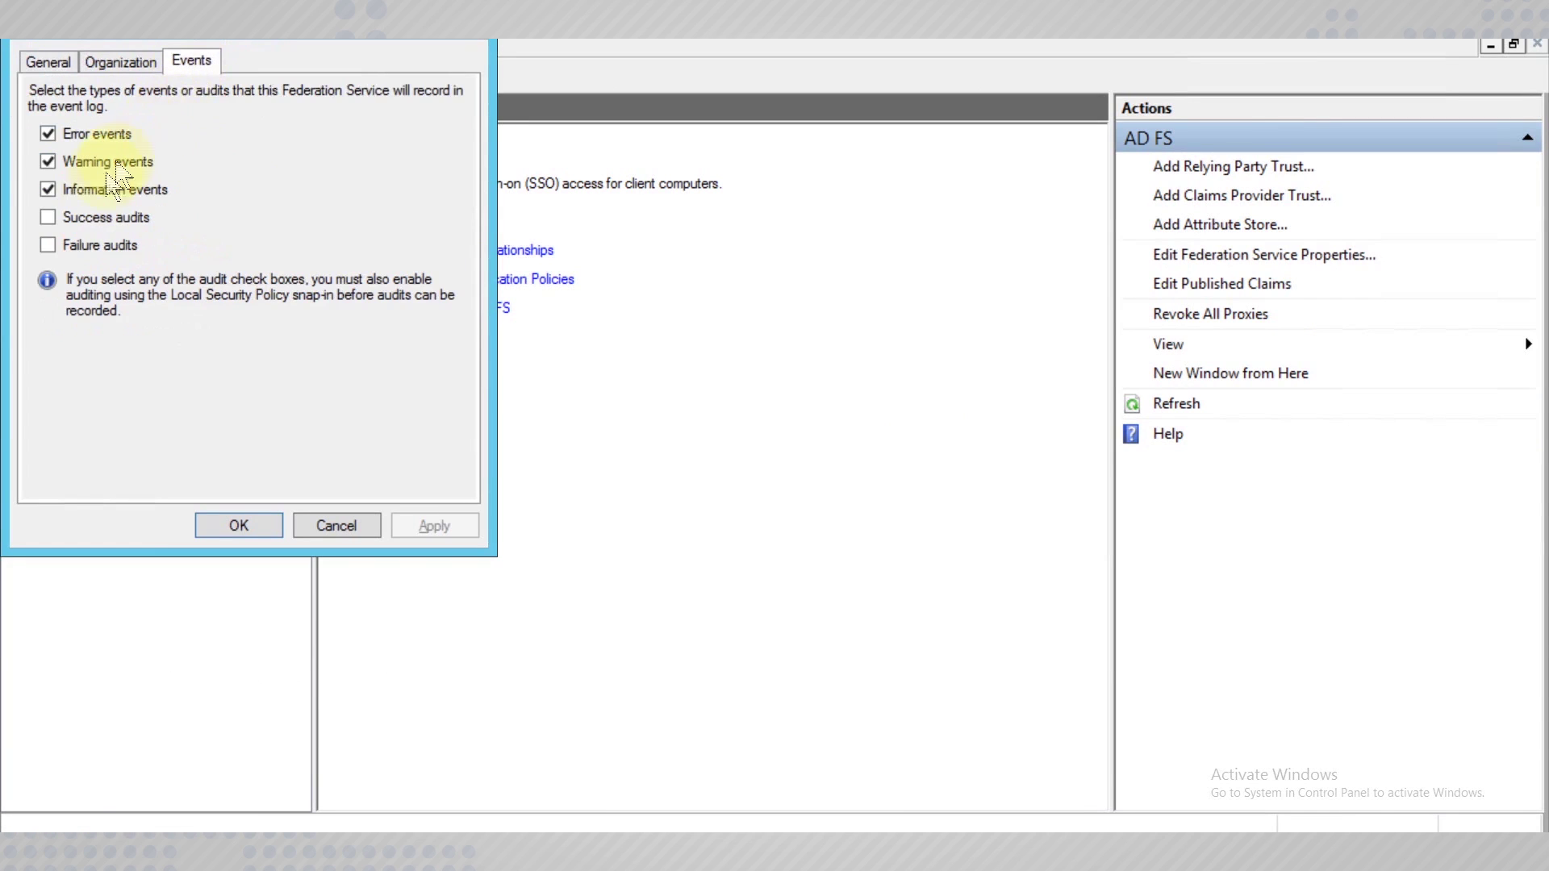
left_click(58, 222)
left_click(47, 246)
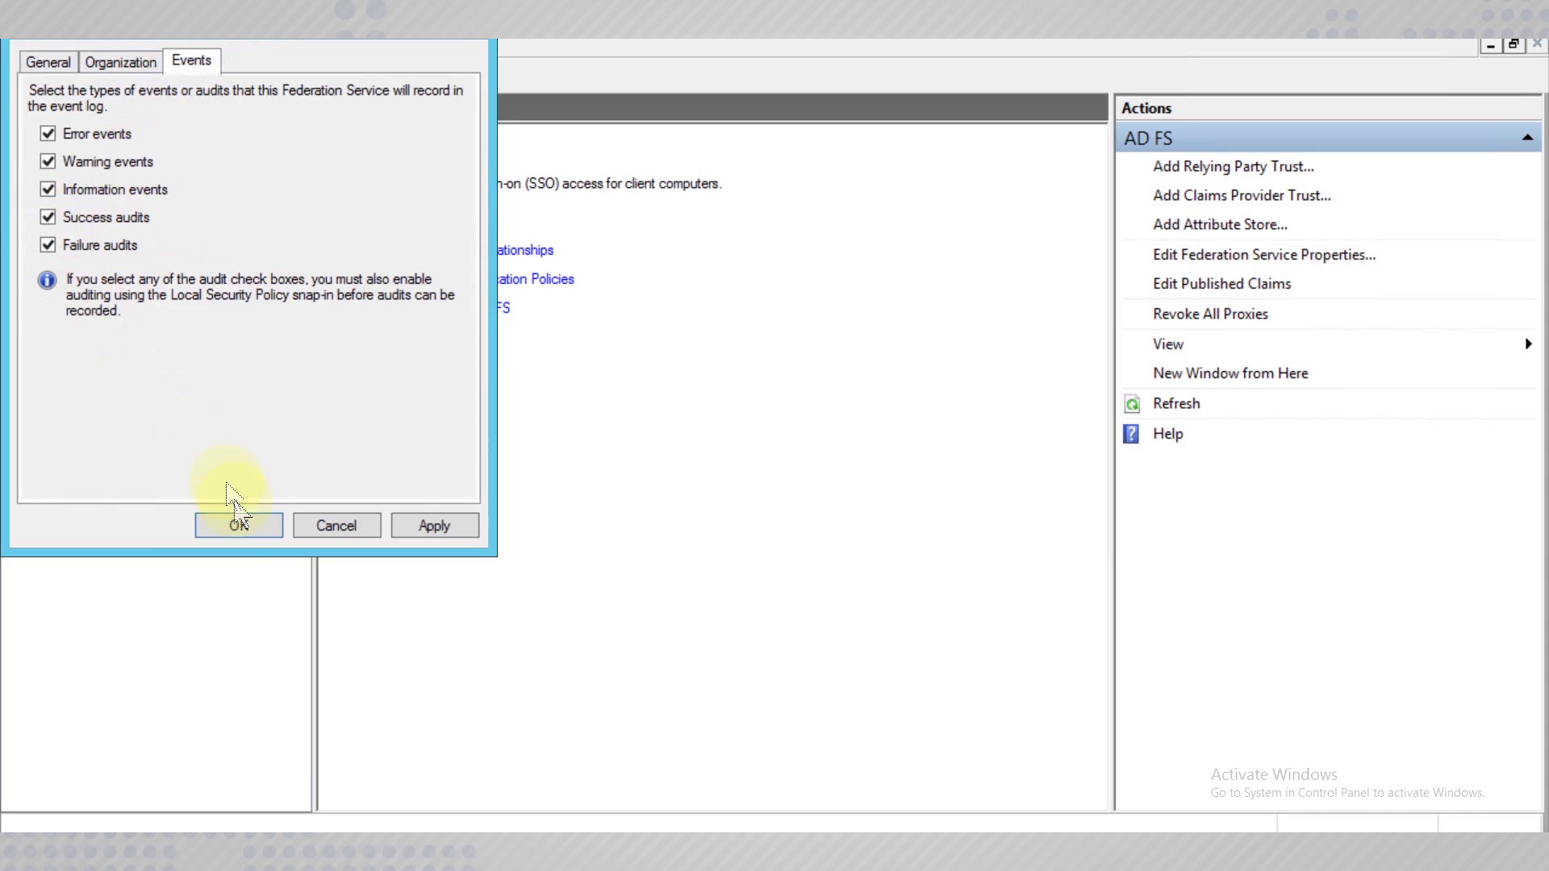
left_click(239, 528)
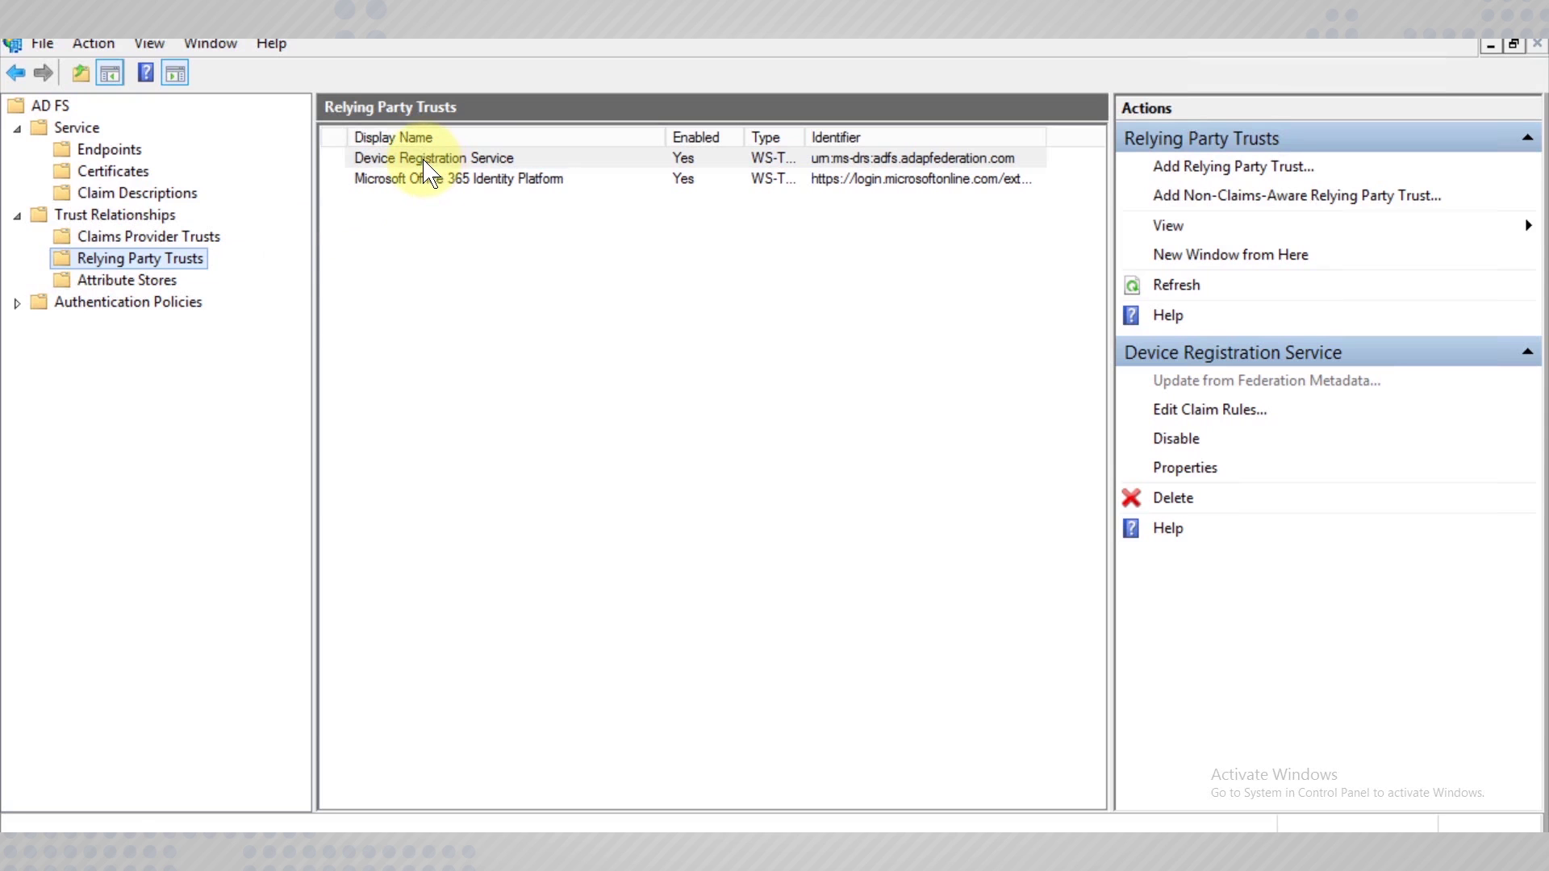
Open the Device Registration Service claim rules and start the Add Transform Claim Rule Wizard
left_click(1179, 409)
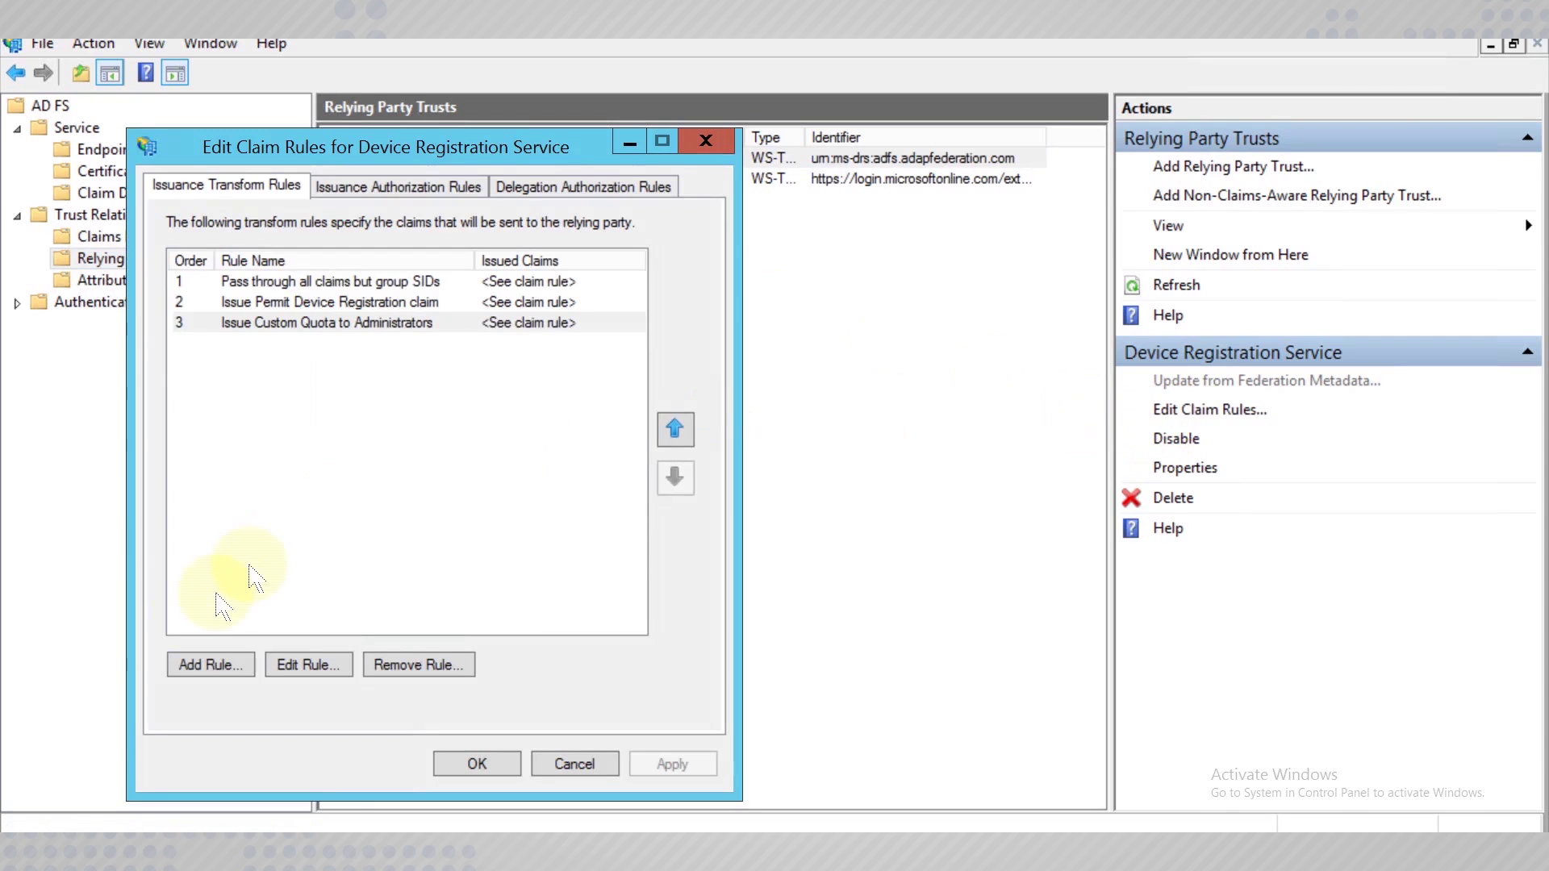
left_click(207, 664)
Choose the 'Pass Through or Filter an Incoming Claim' rule template
left_click(509, 294)
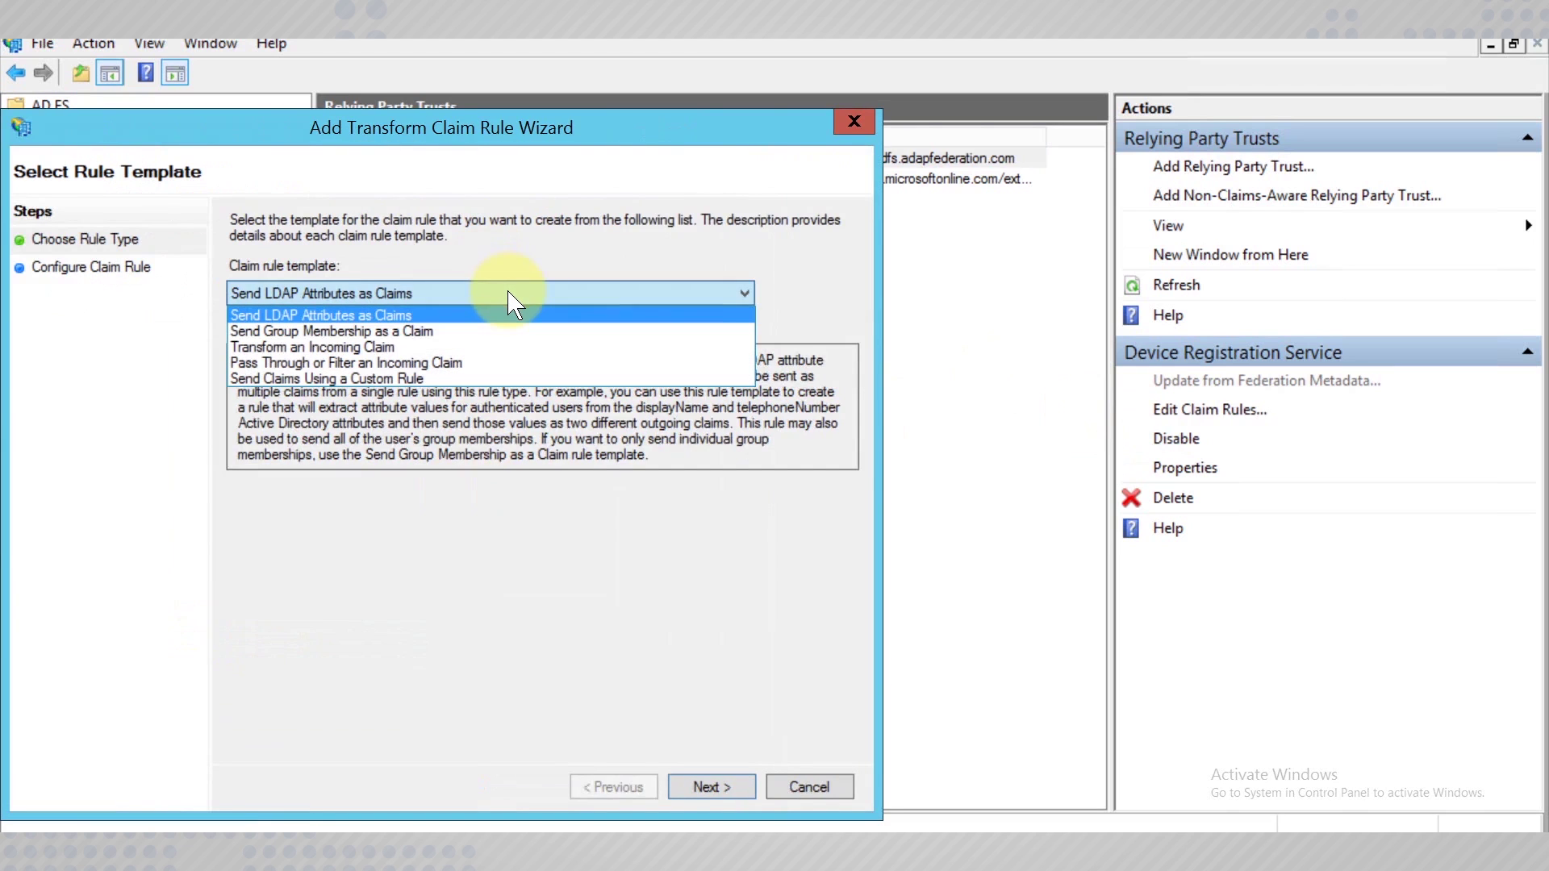
left_click(511, 363)
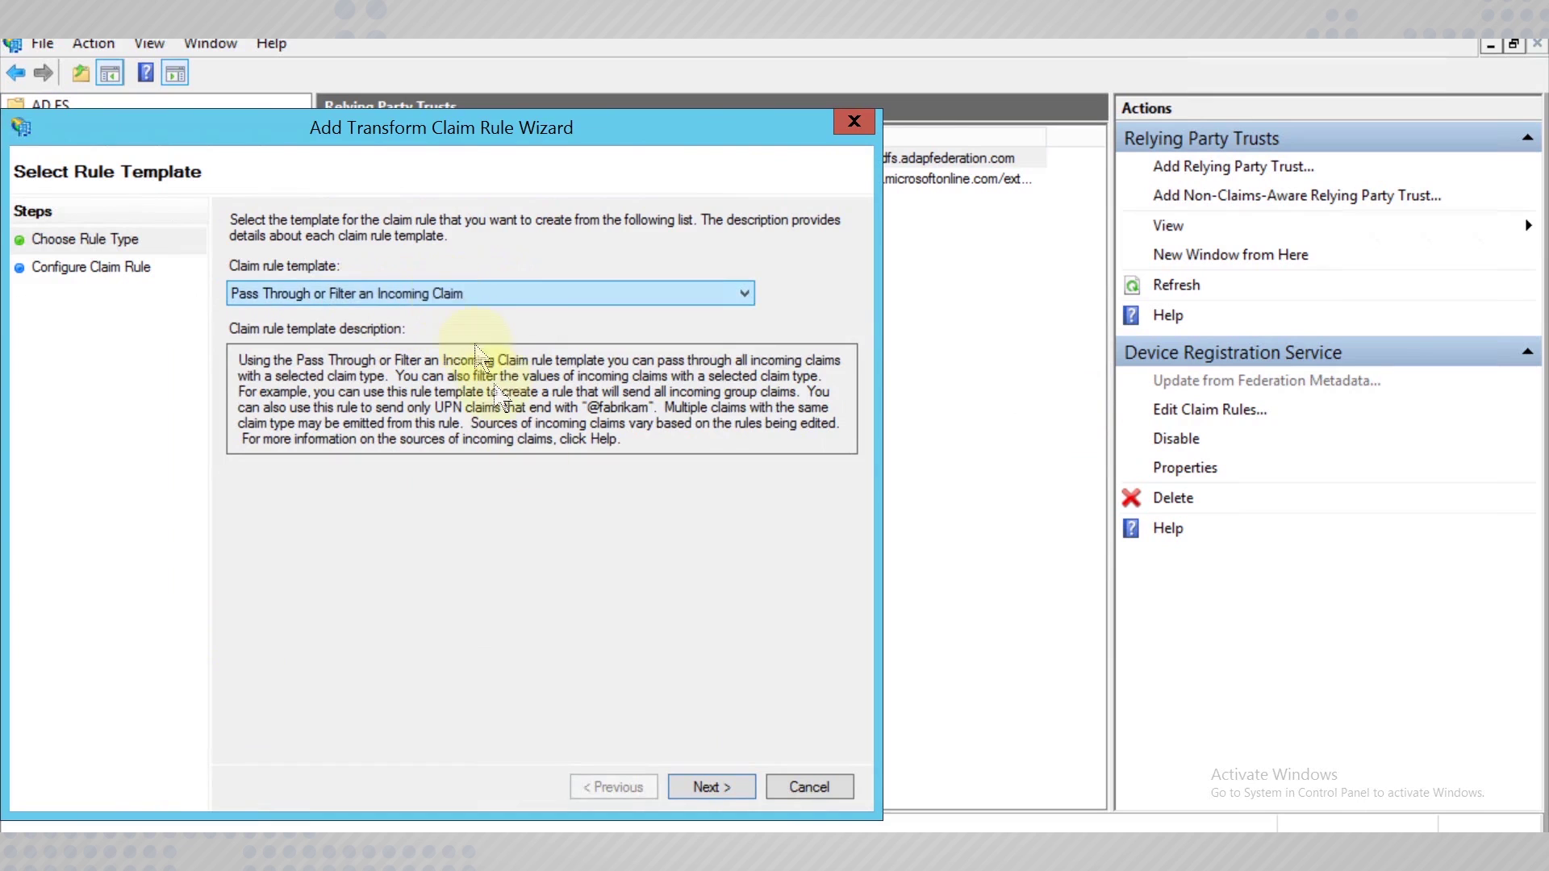
left_click(711, 787)
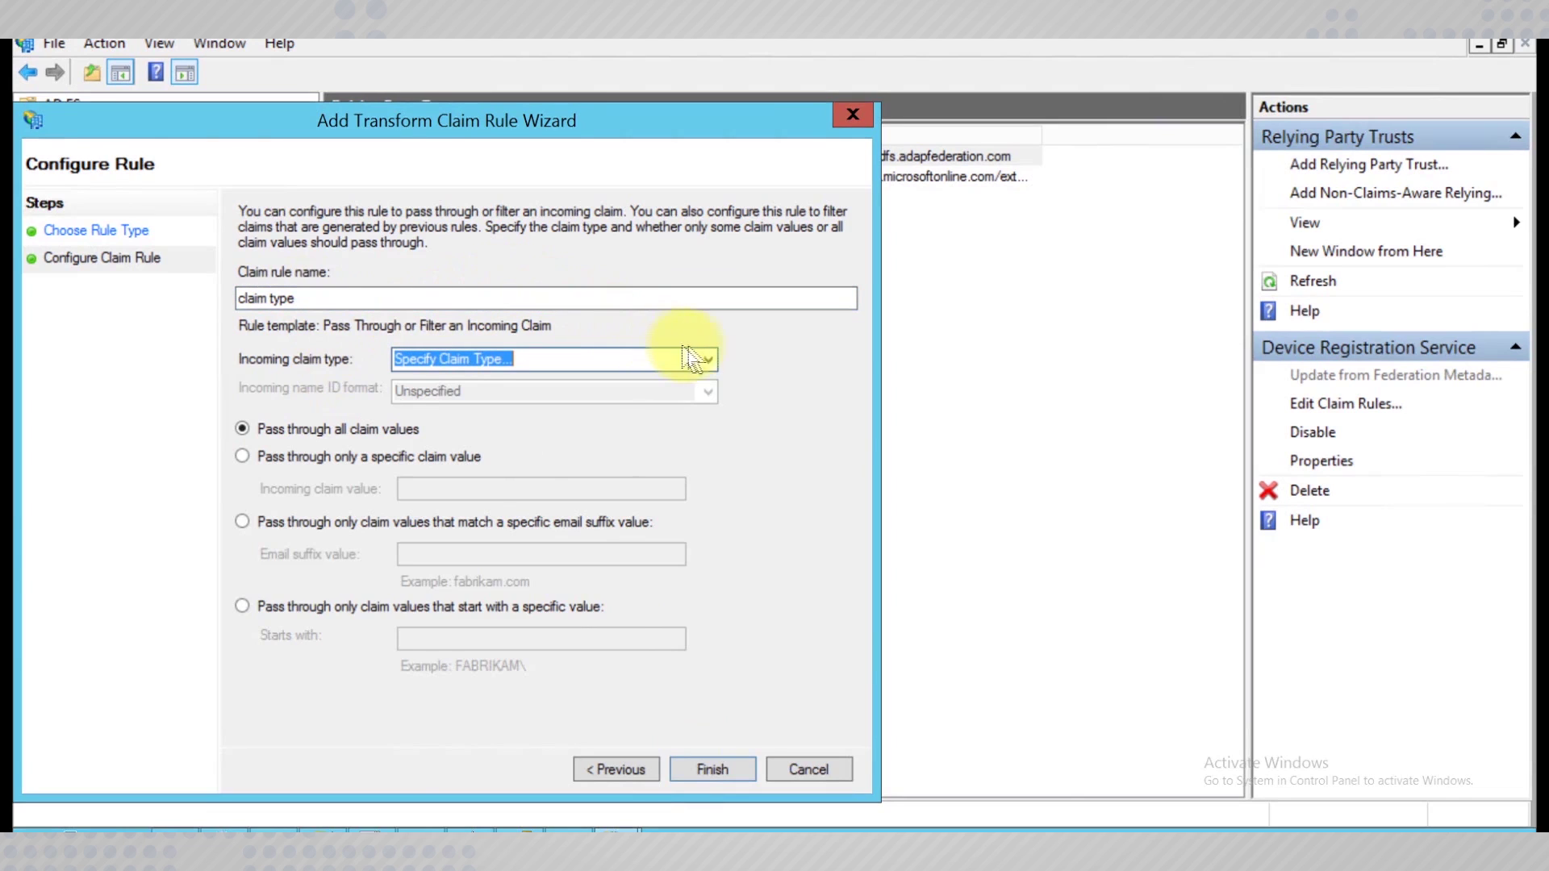
Set Proxy as the incoming claim type, finish the 'claim type' rule, and apply and save the rules
left_click(709, 360)
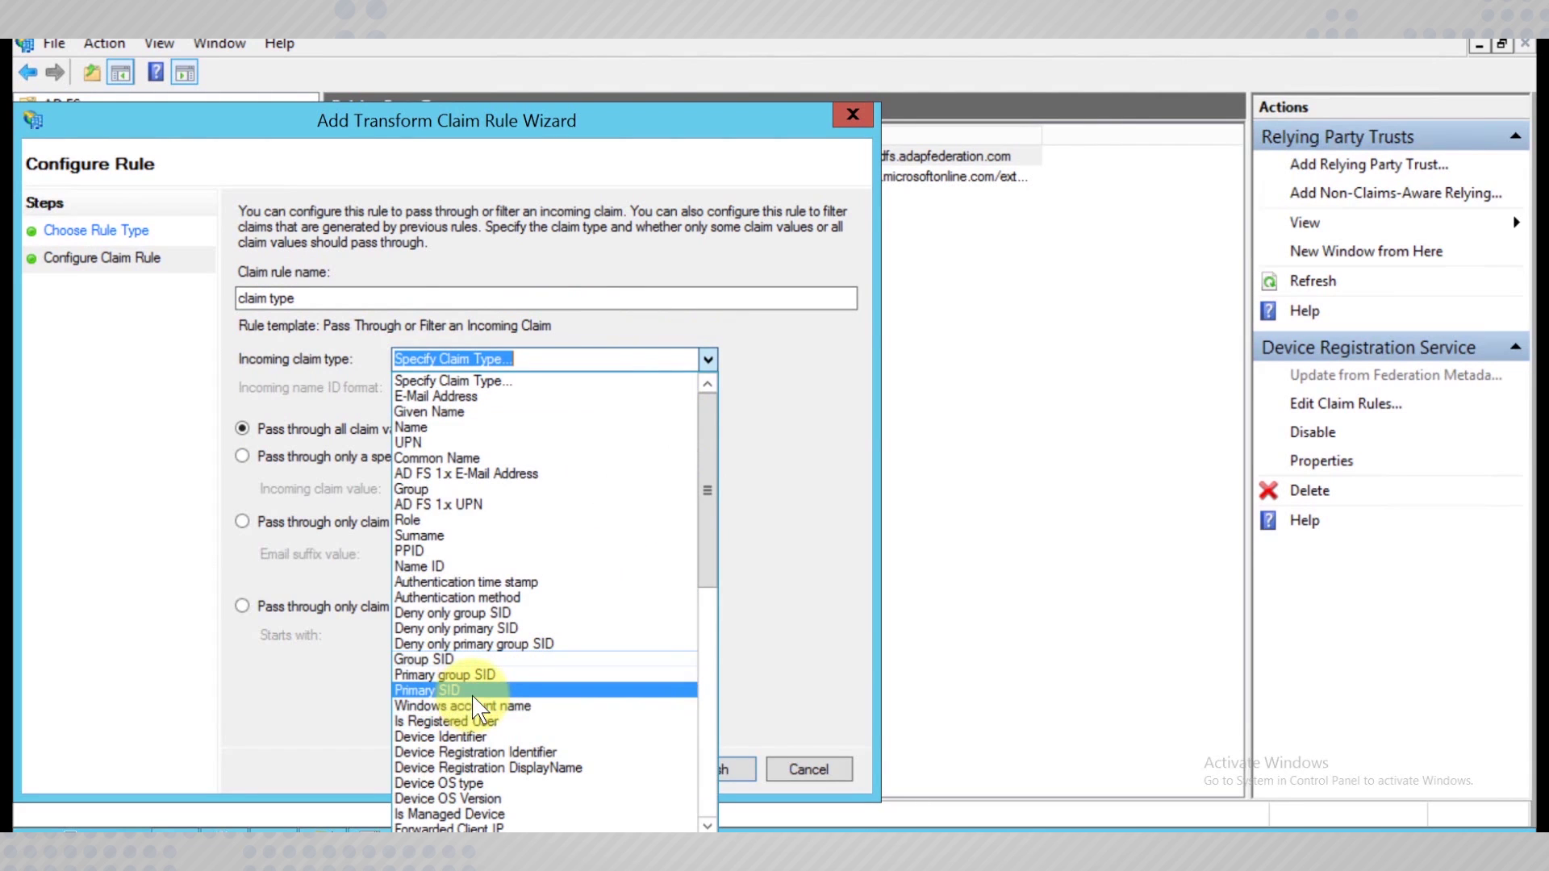
scroll(510, 528, "down", 3)
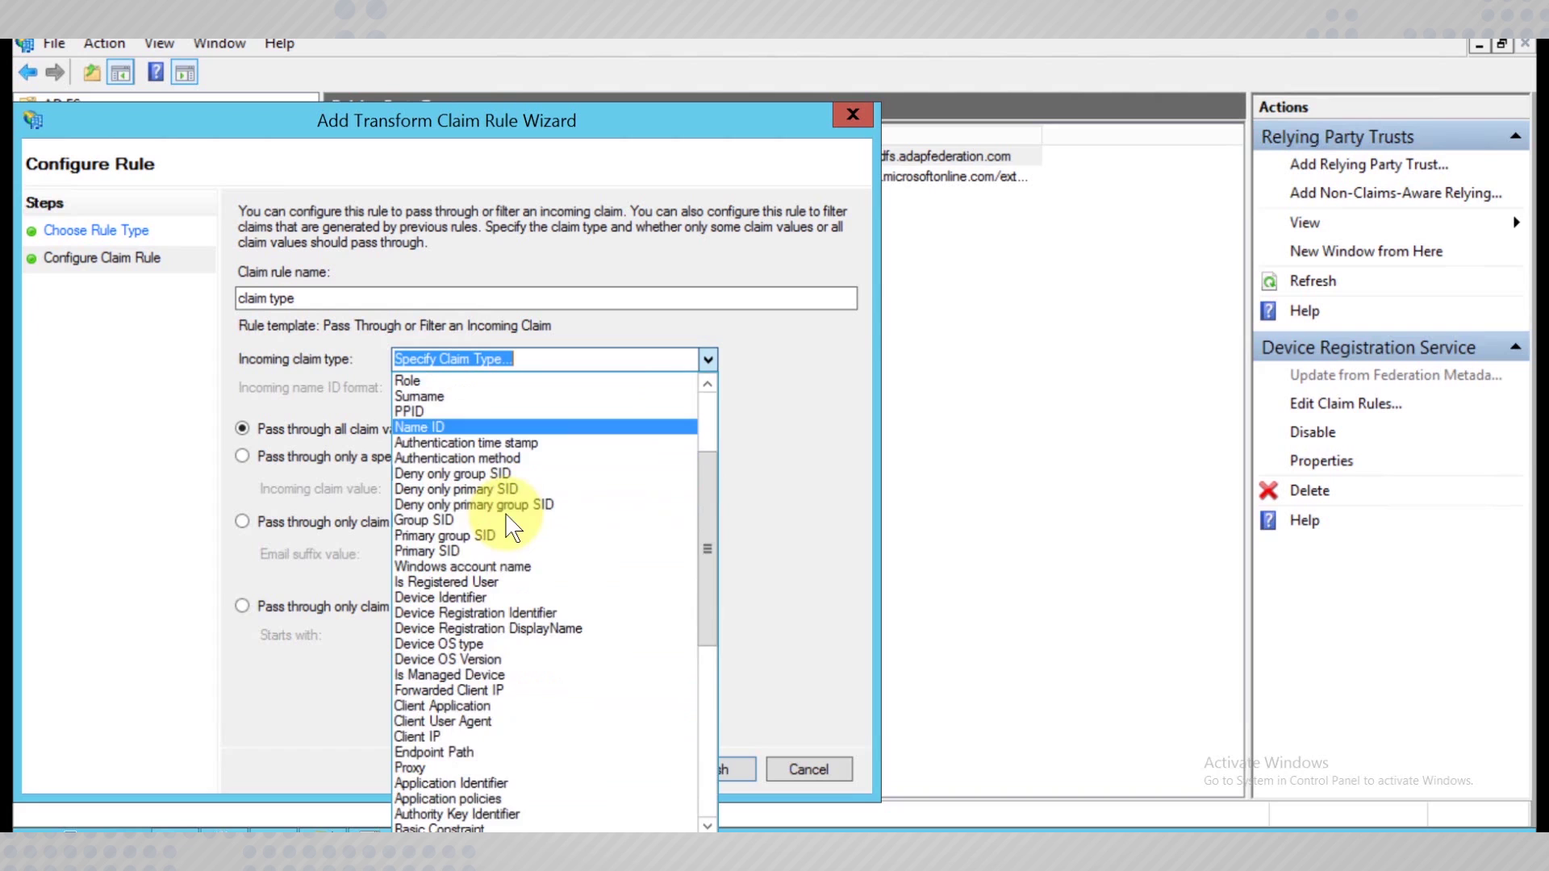
scroll(508, 528, "down", 3)
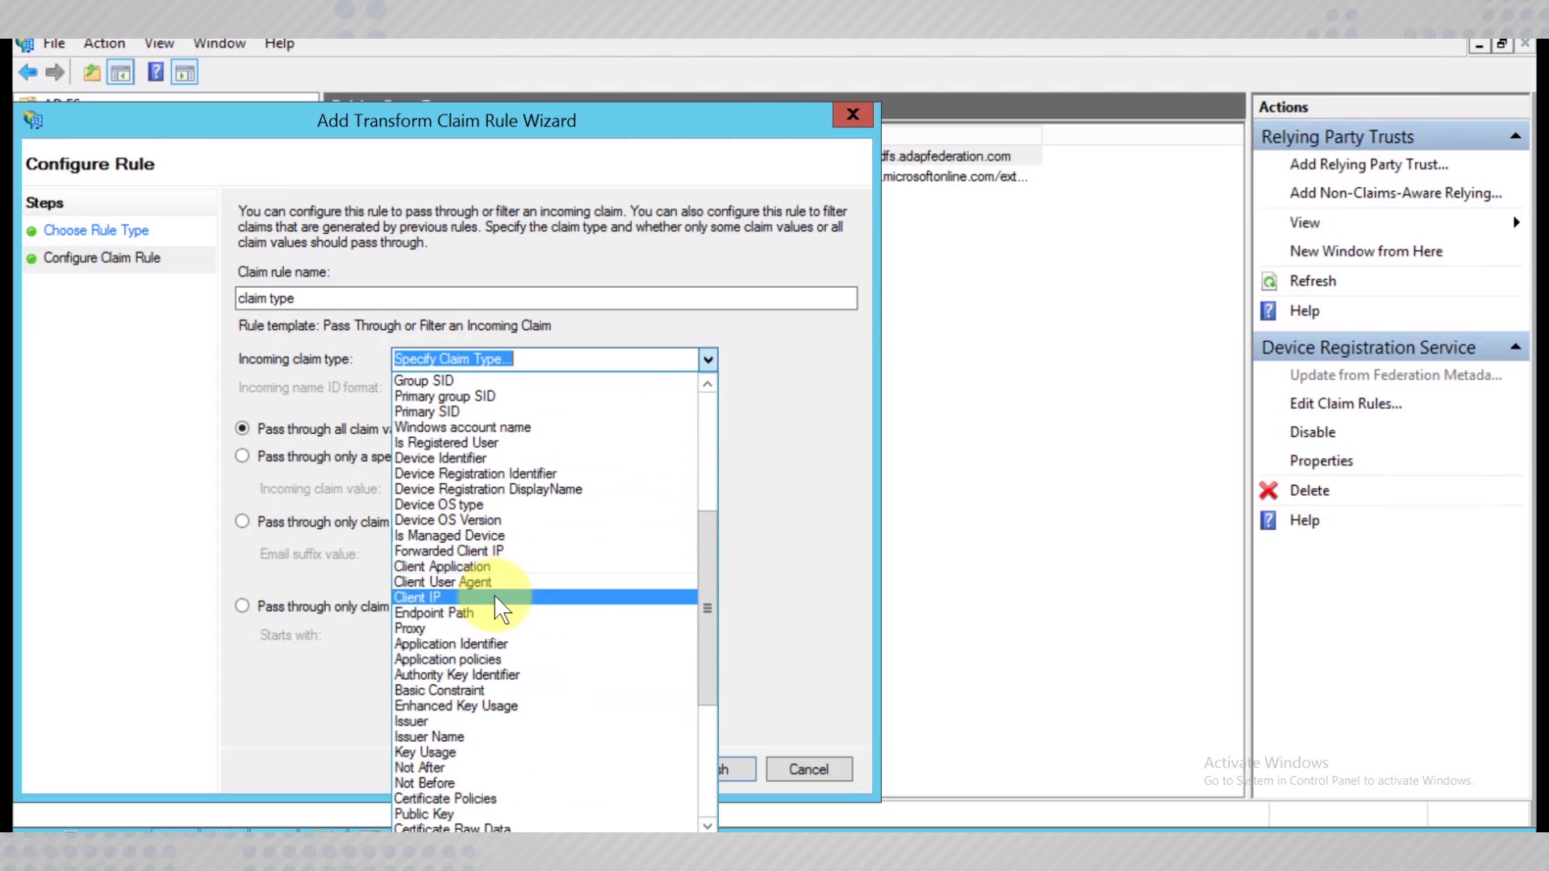
scroll(516, 694, "down", 5)
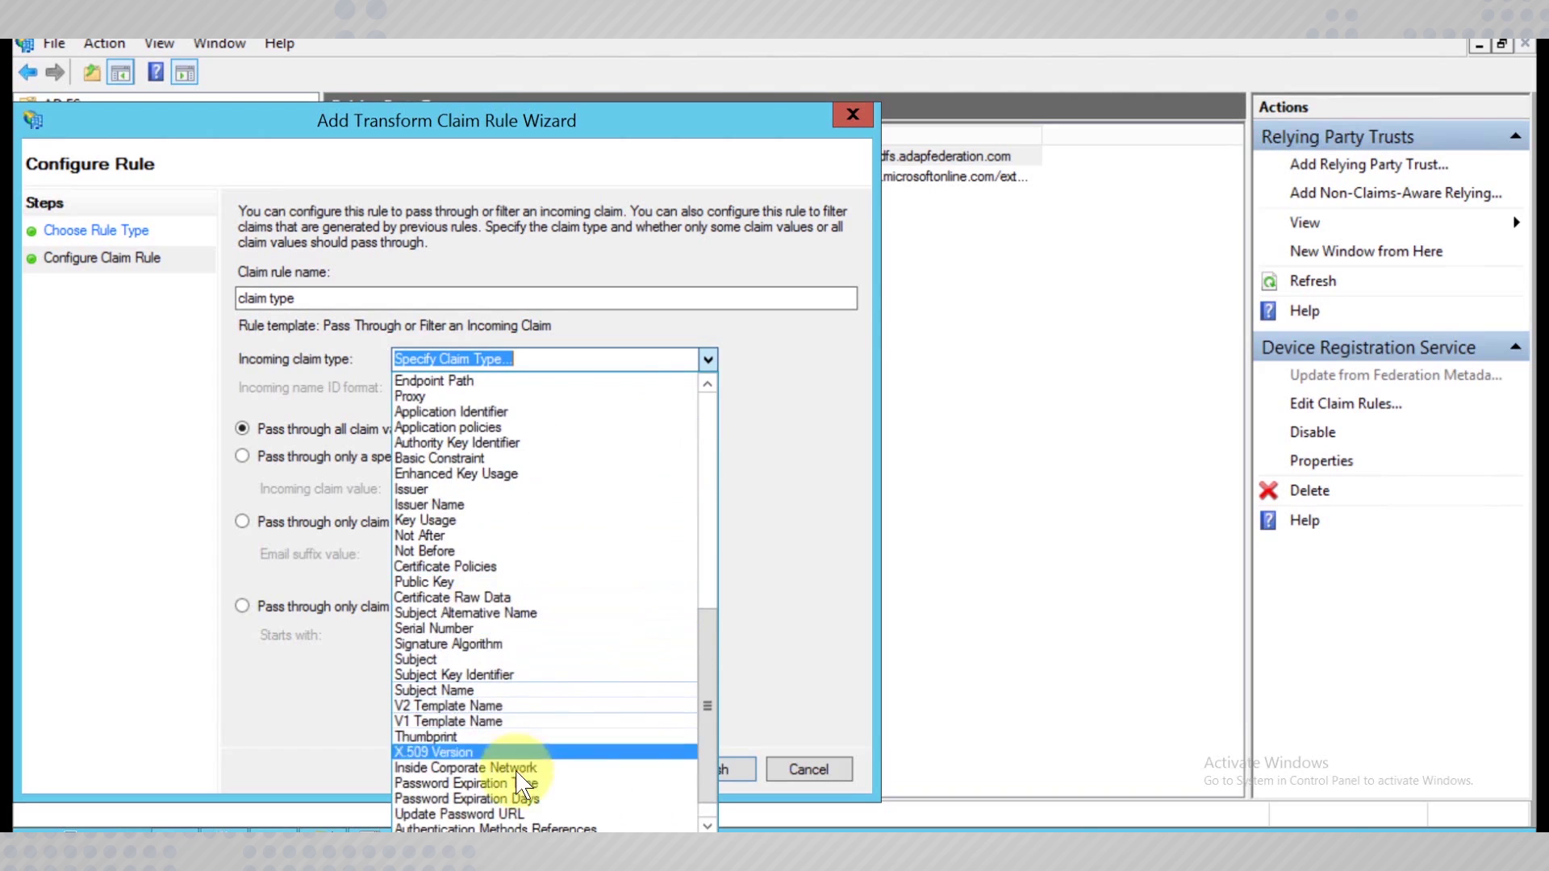
scroll(513, 774, "down", 1)
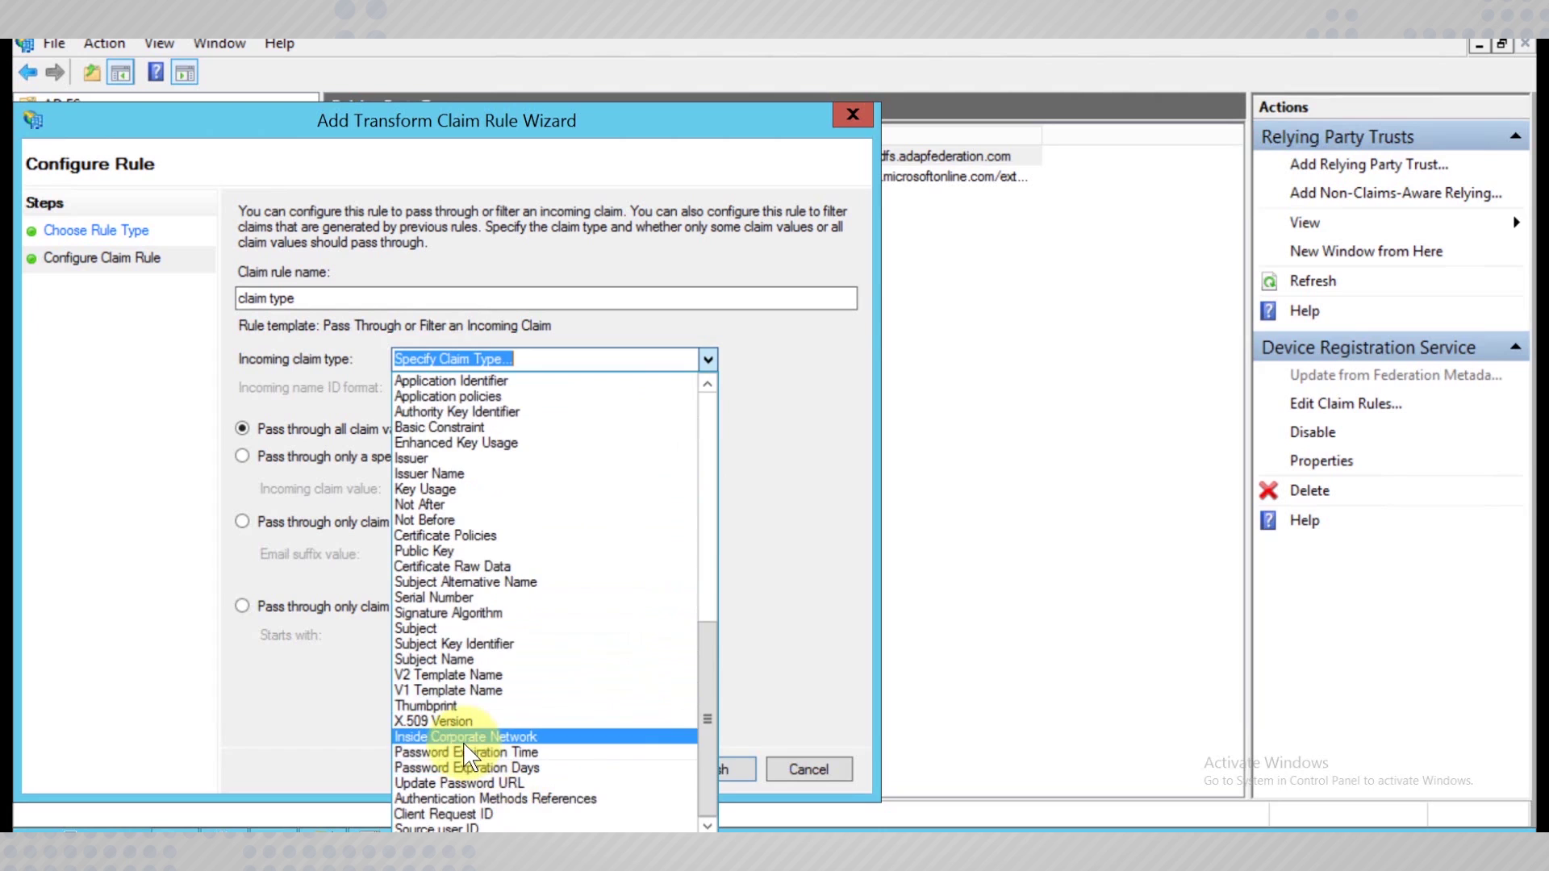
scroll(459, 549, "up", 3)
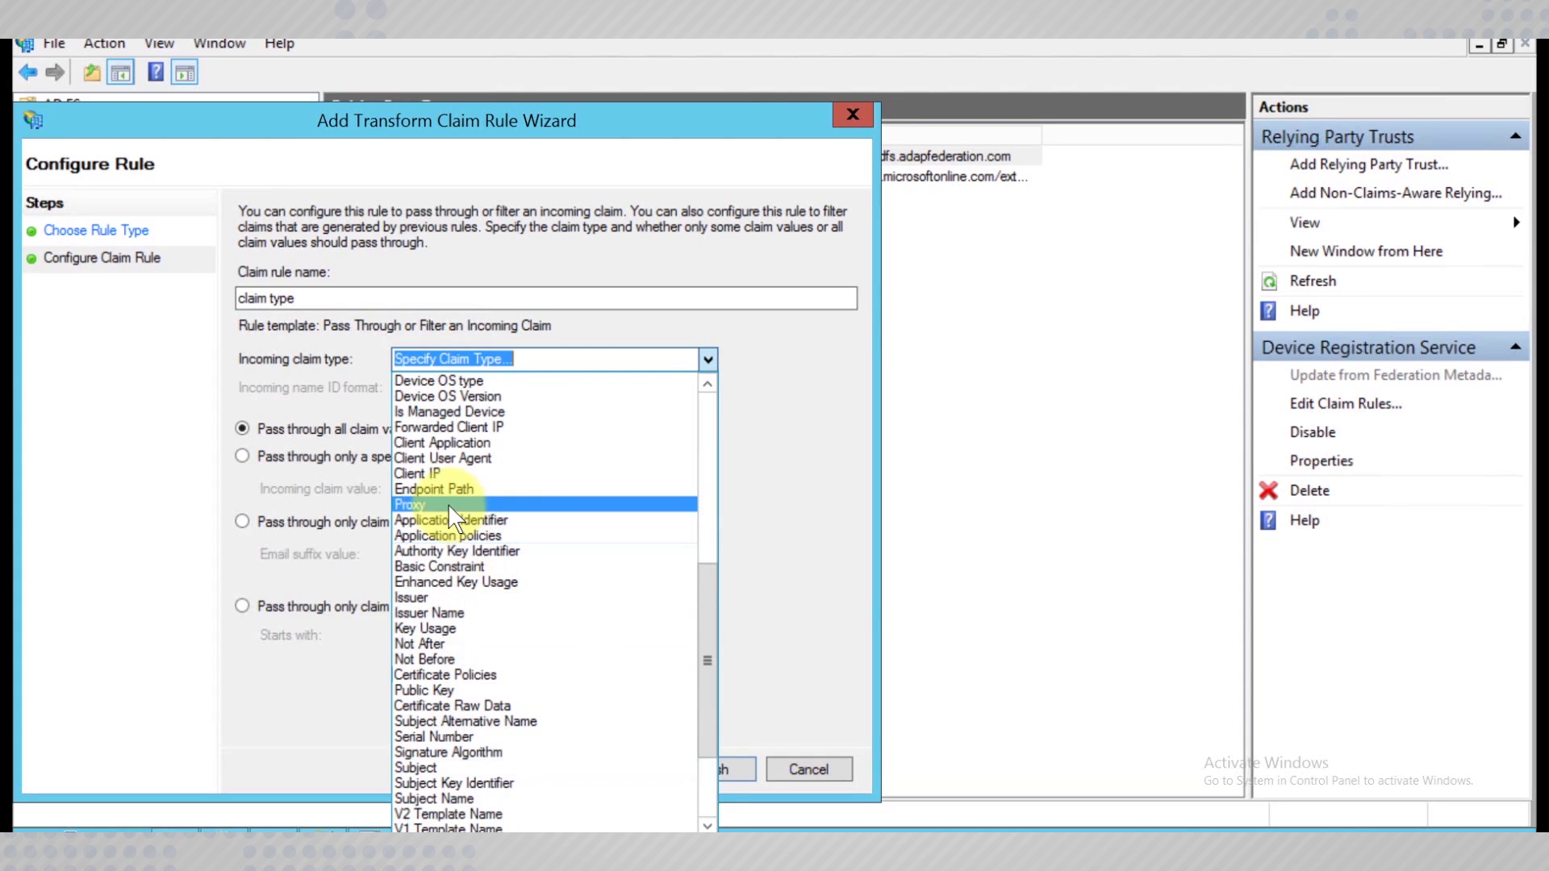
left_click(448, 503)
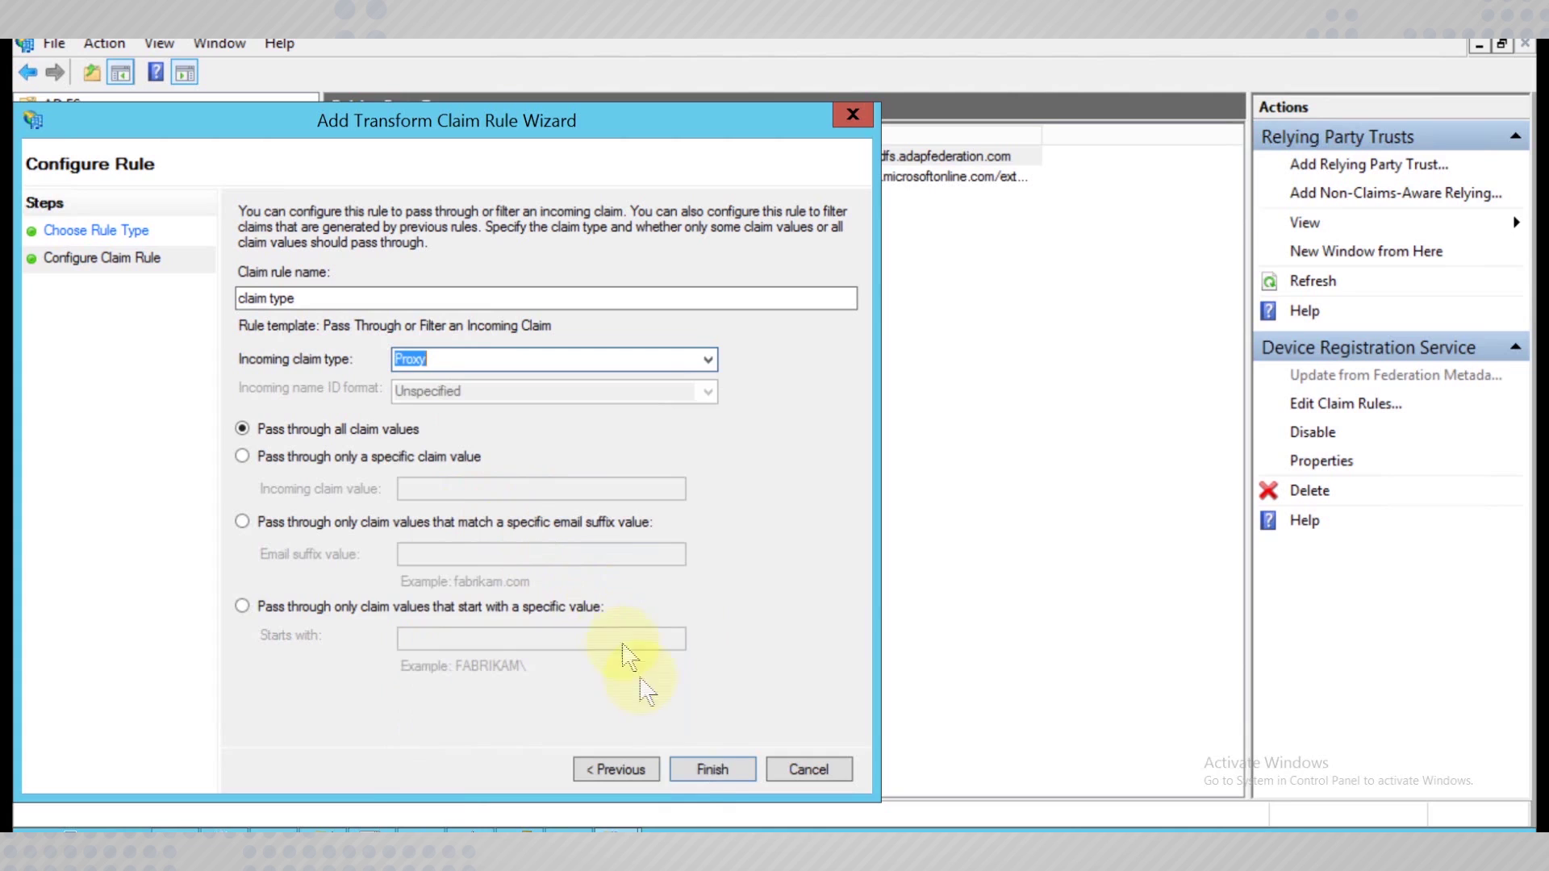
left_click(700, 766)
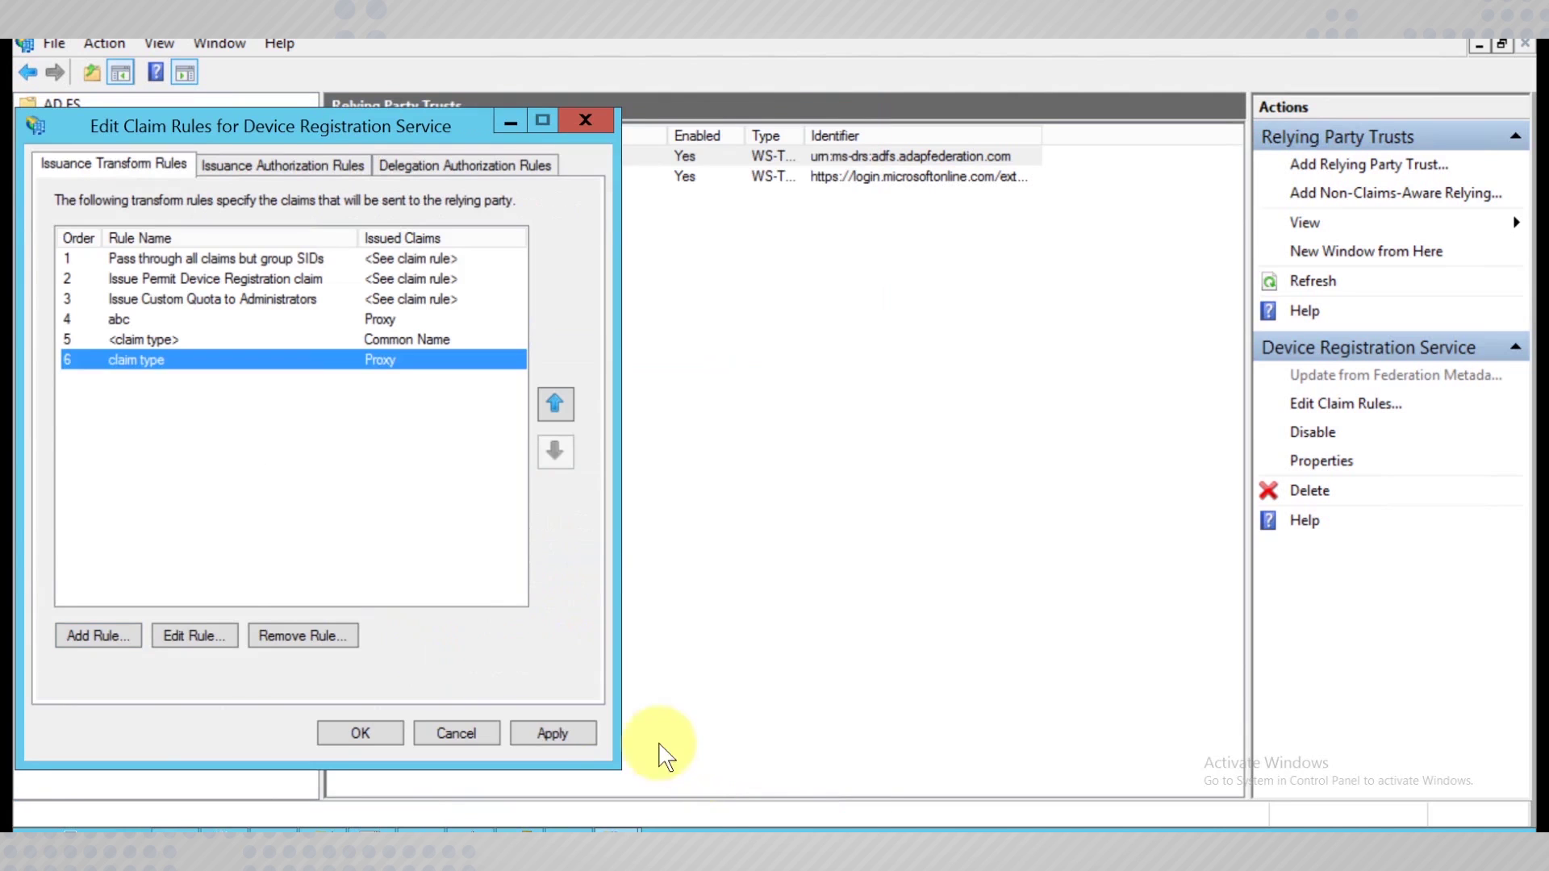
left_click(557, 735)
left_click(384, 731)
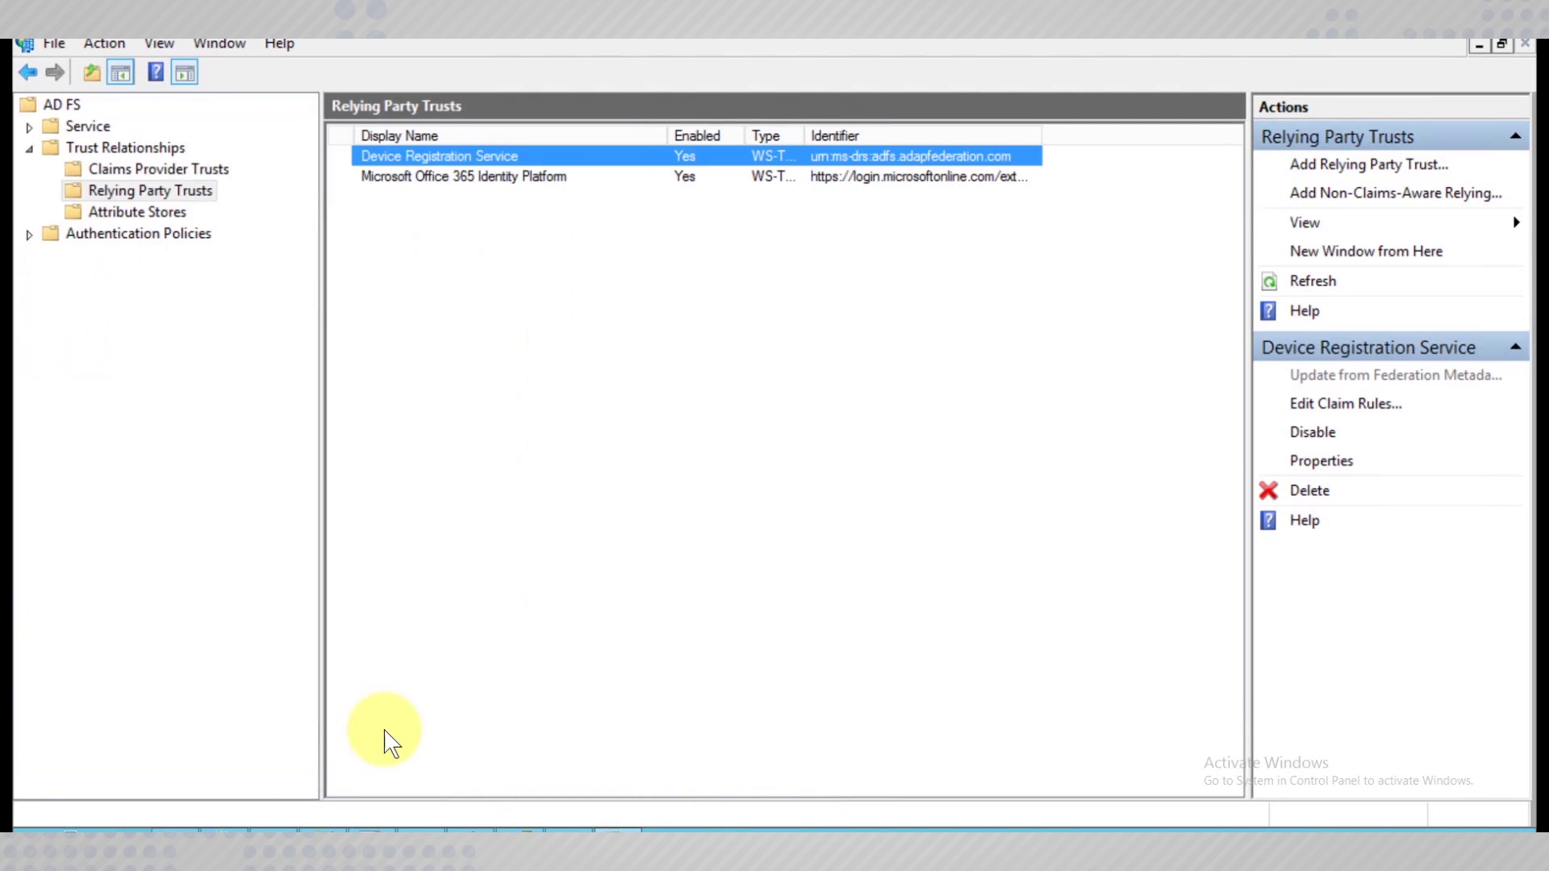
In PowerShell, highlight the Set-AdfsProperties lockout threshold 5 and 30-minute observation window
left_click(586, 593)
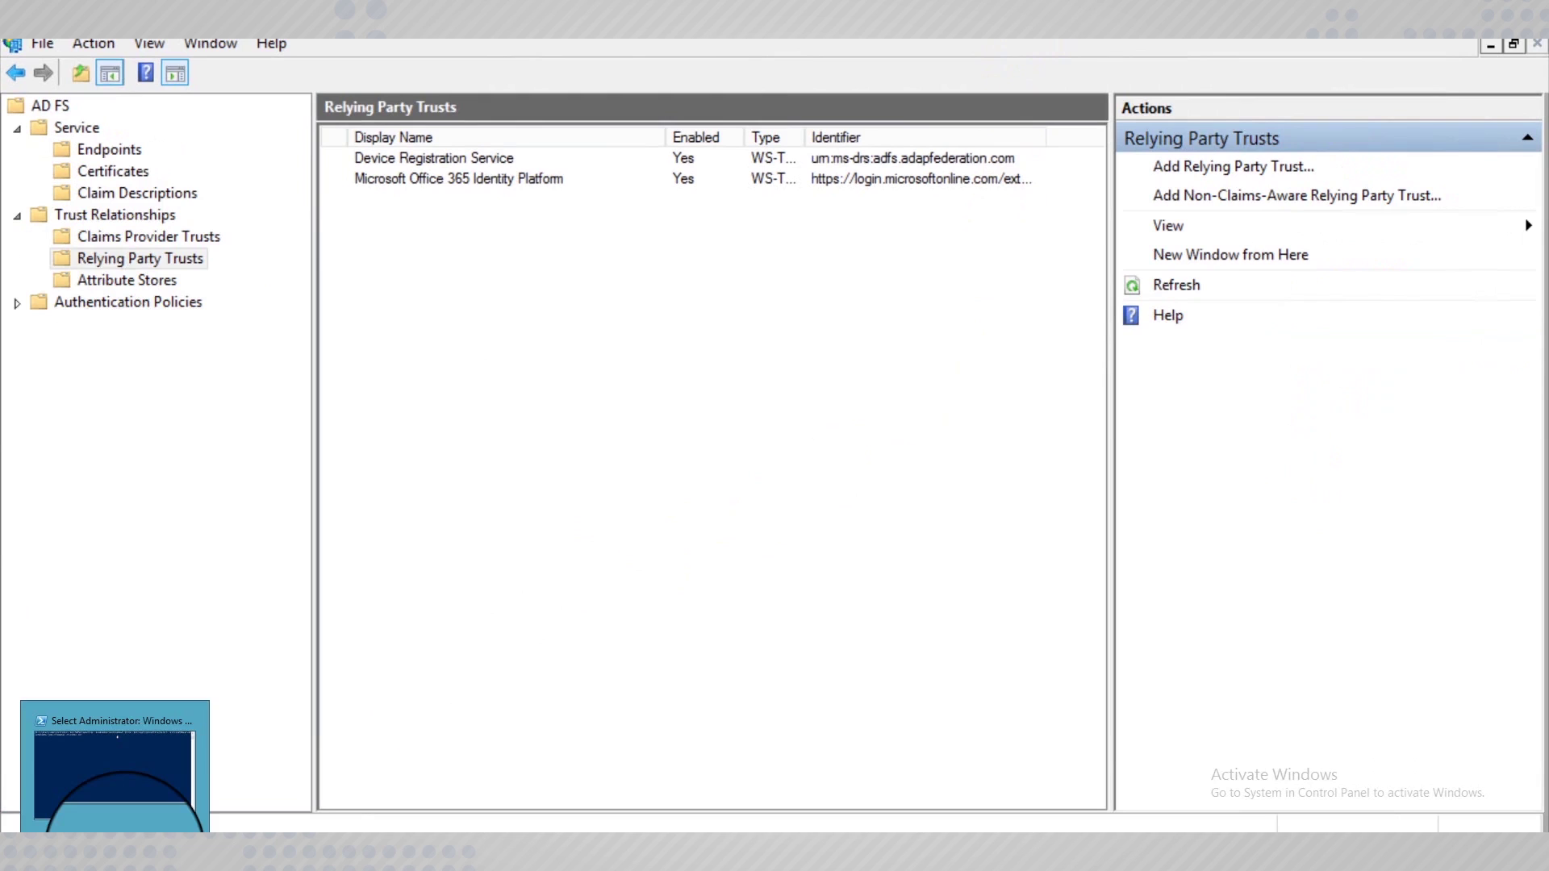
left_click(113, 839)
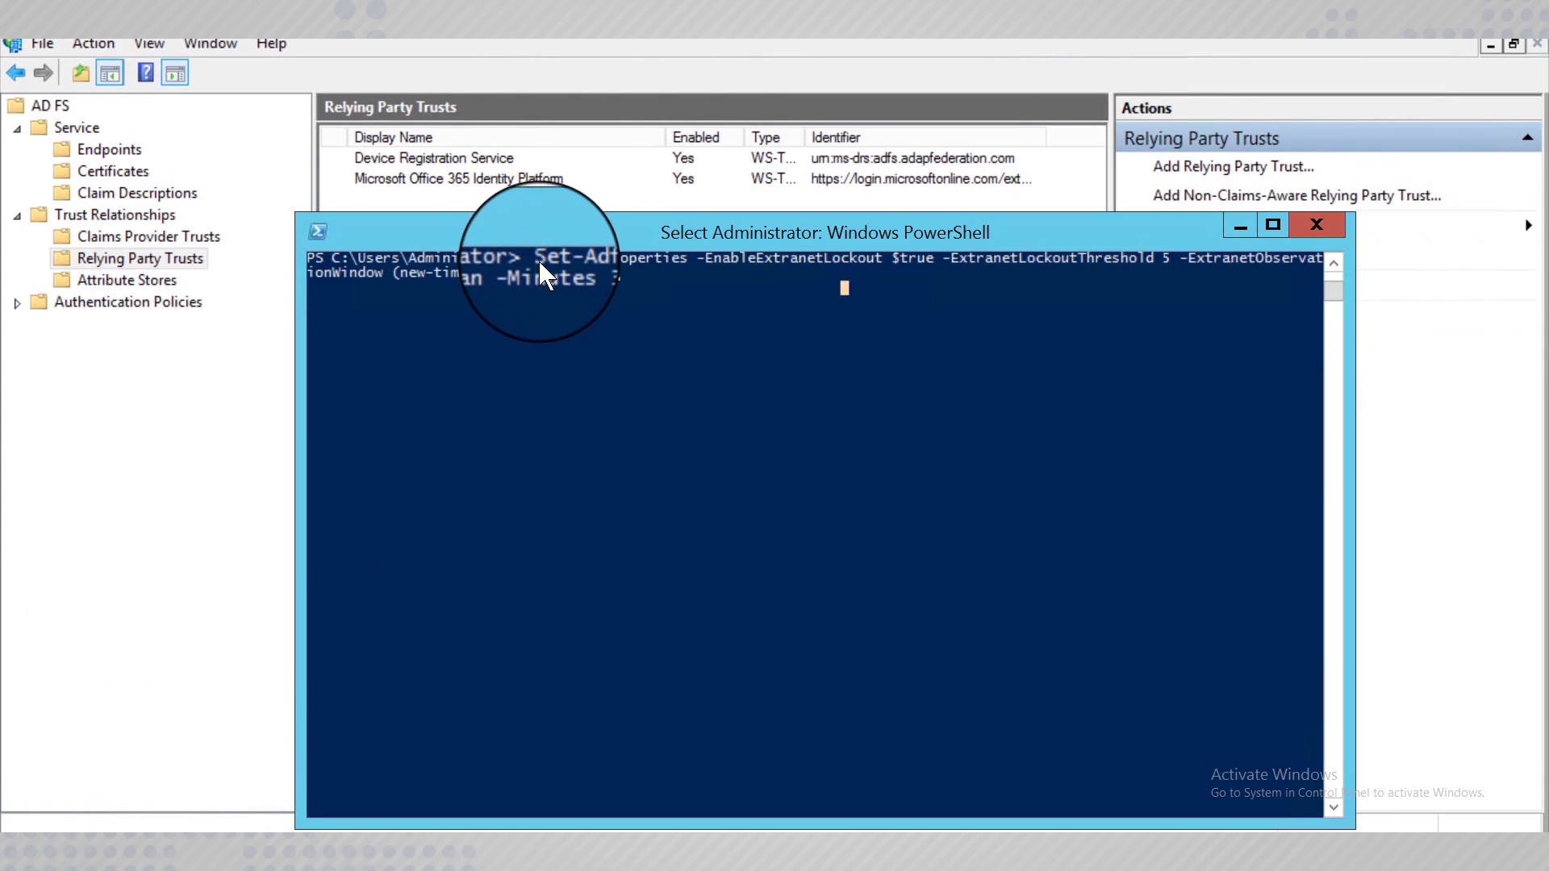
left_click(633, 269)
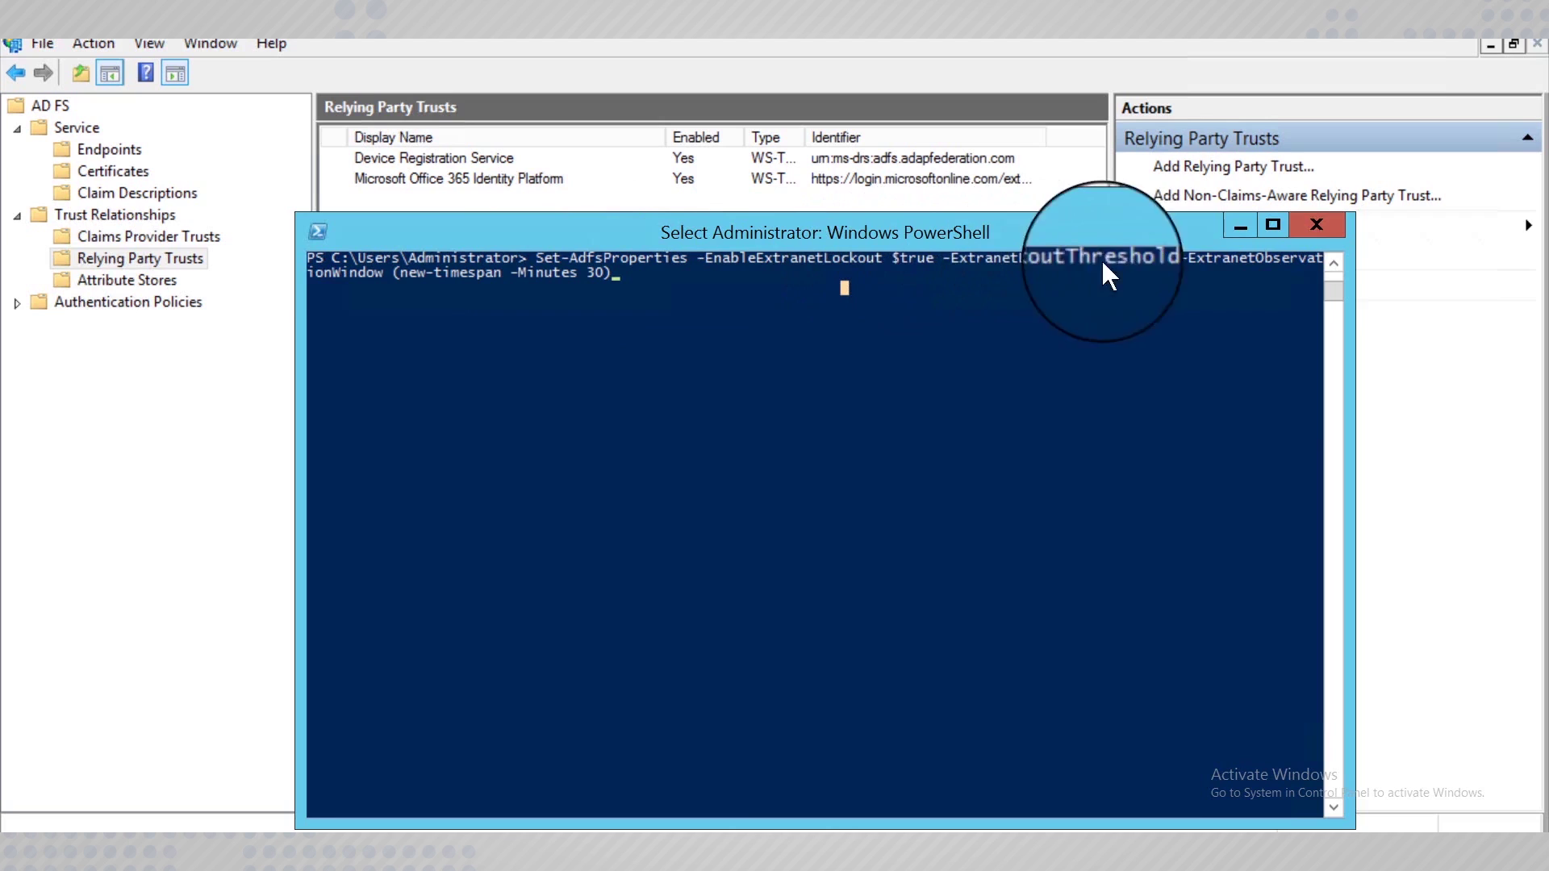
left_click(1167, 258)
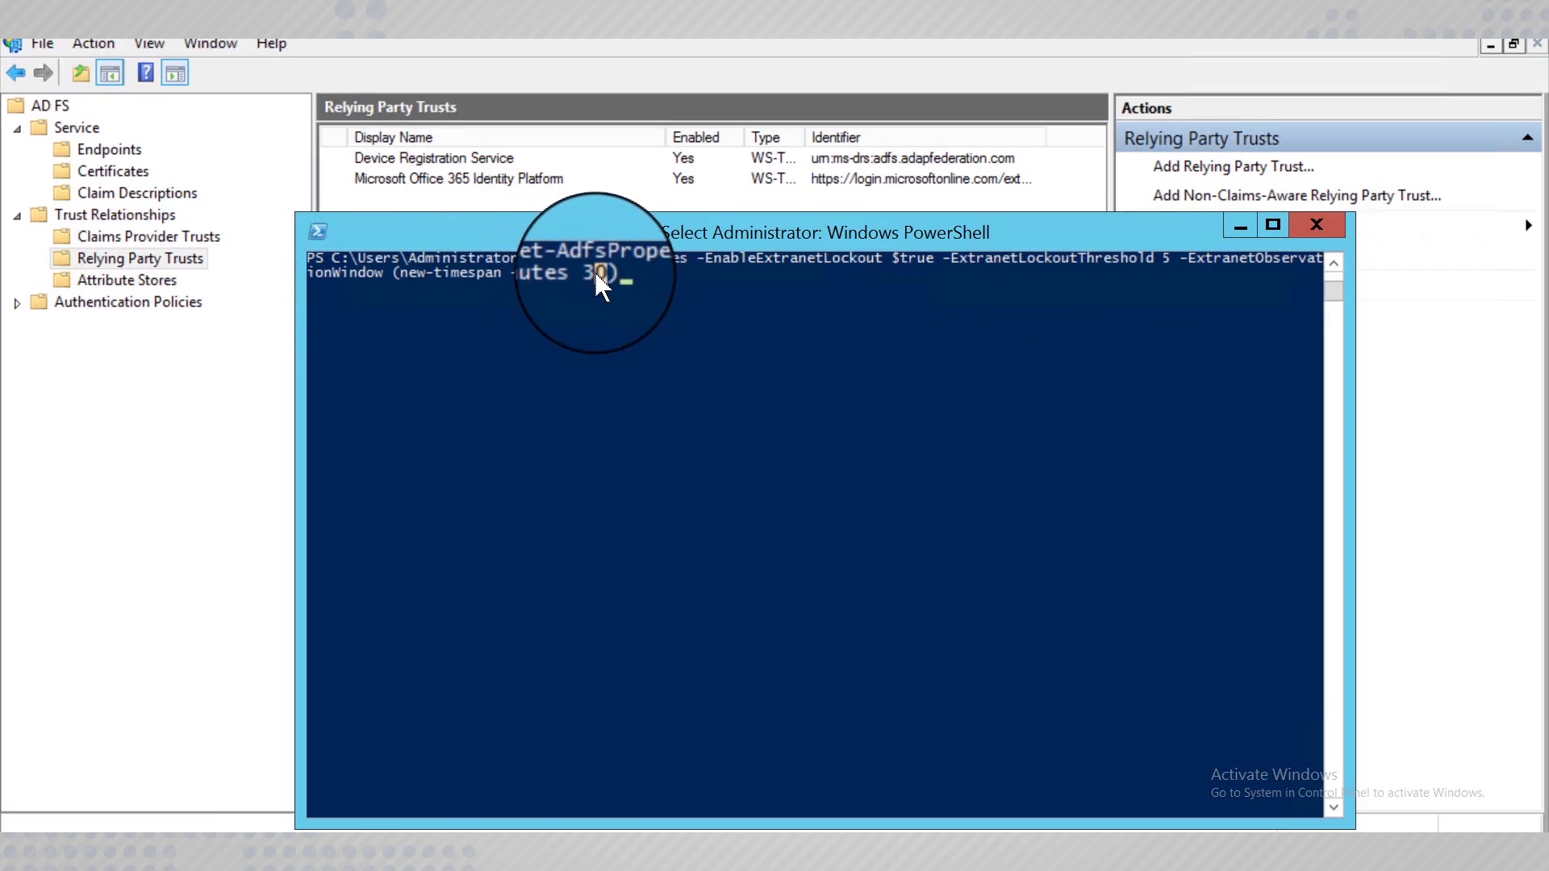
left_click(601, 296)
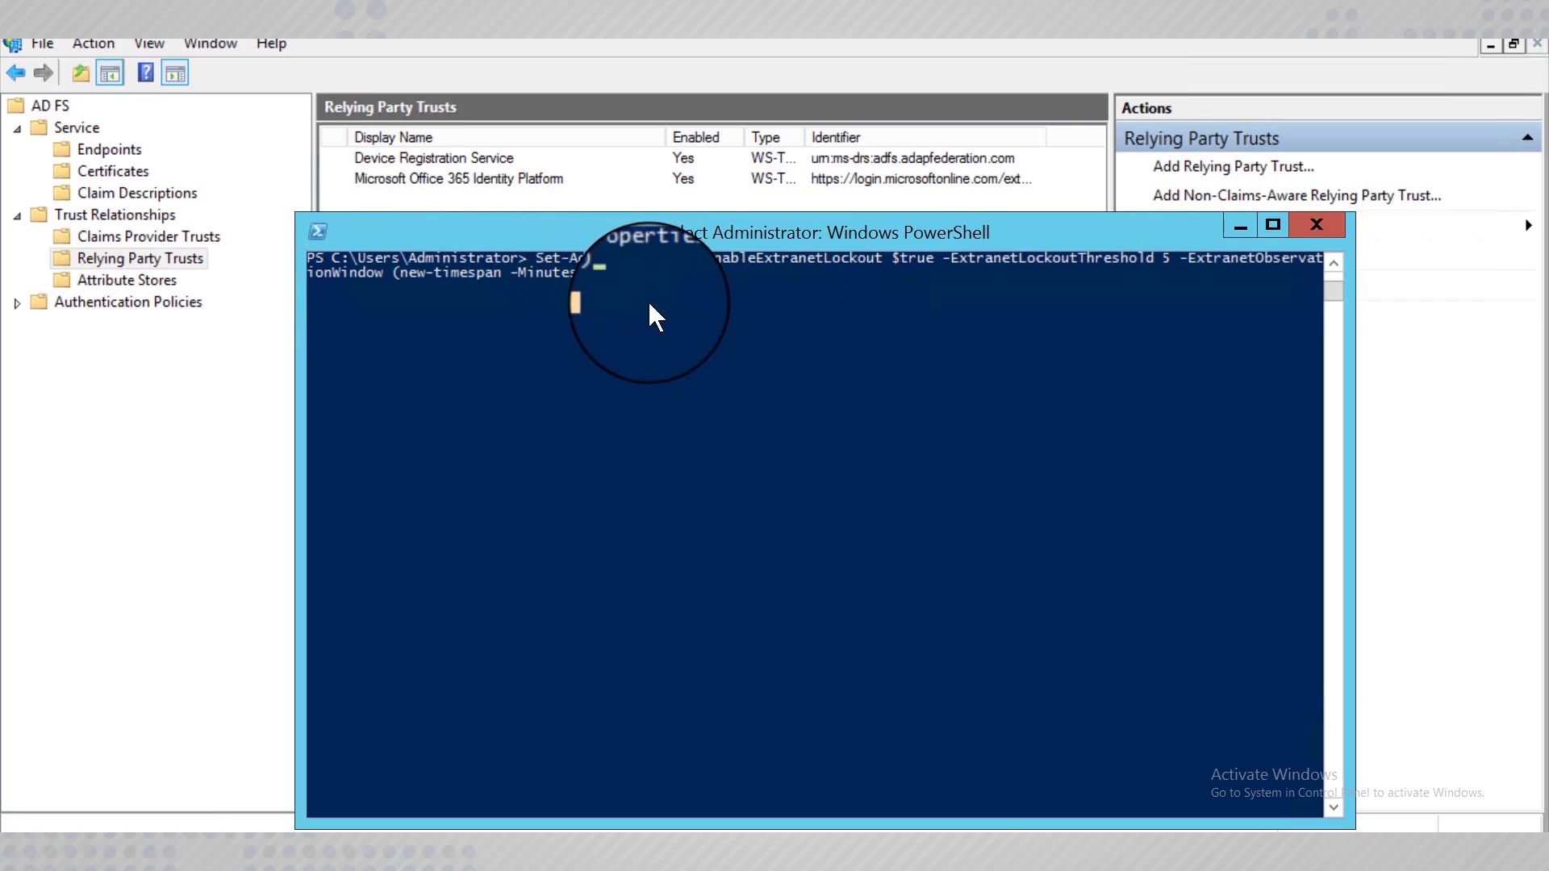
left_click_drag(592, 275, 598, 275)
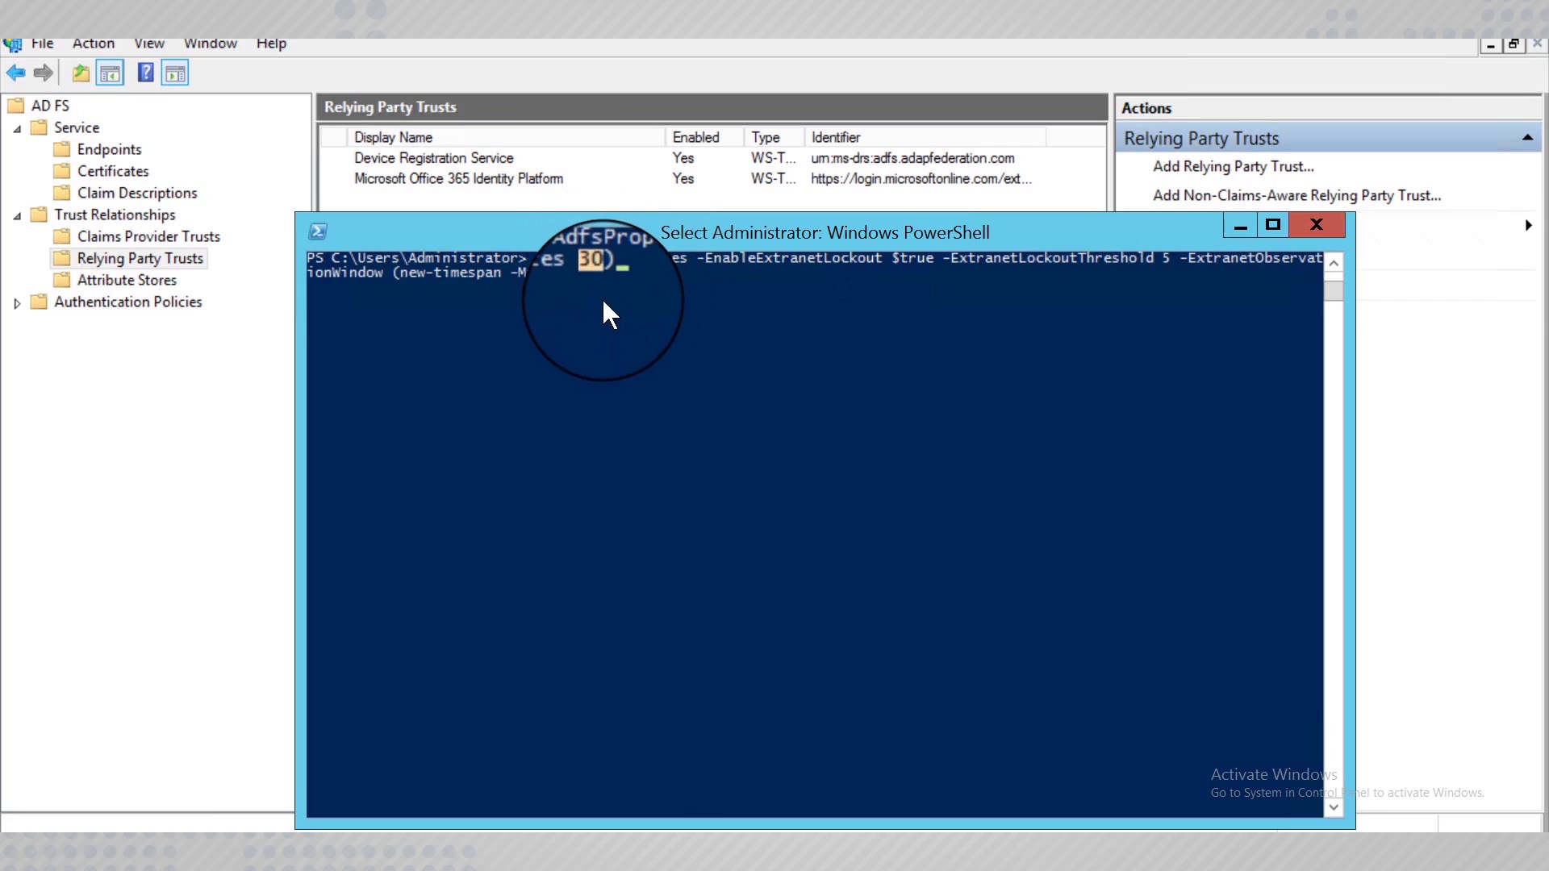